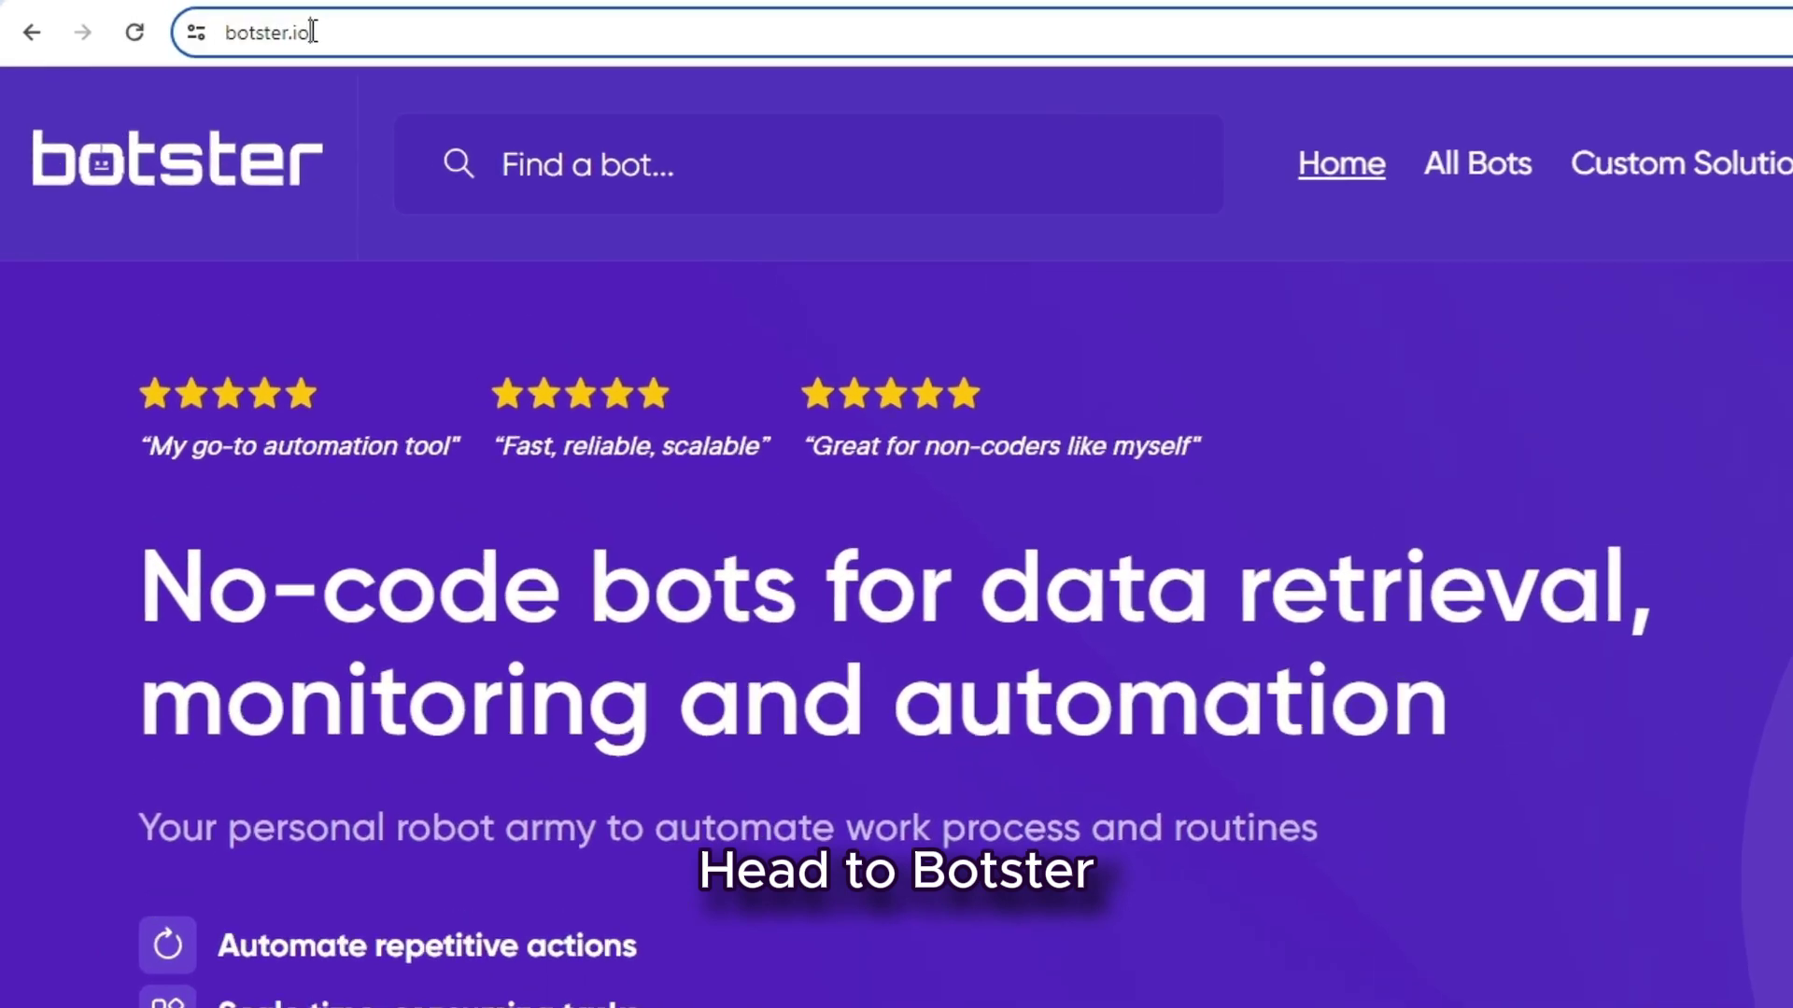
Go to botster.io, search the bot catalogue for "NO-CODE BOT BUILDER" and open the No-code Bot Builder page.
left_click_drag(228, 21, 162, 22)
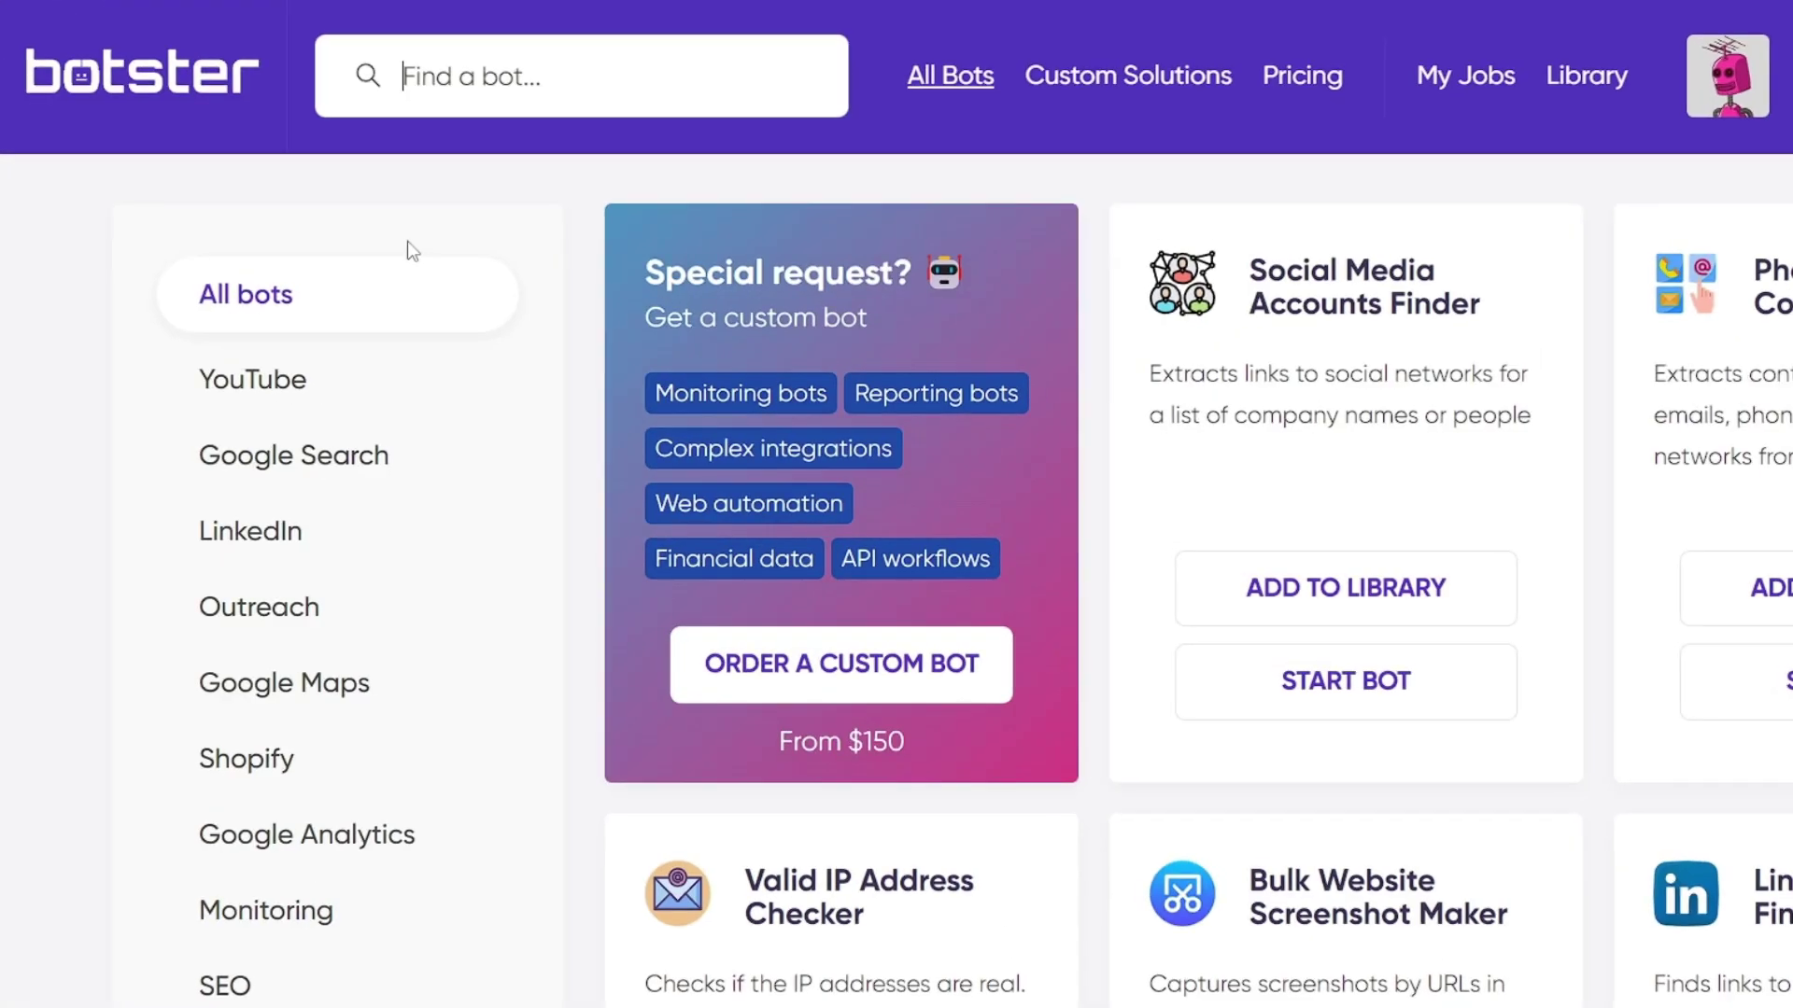
type("NO-CODE BOT BUILDER")
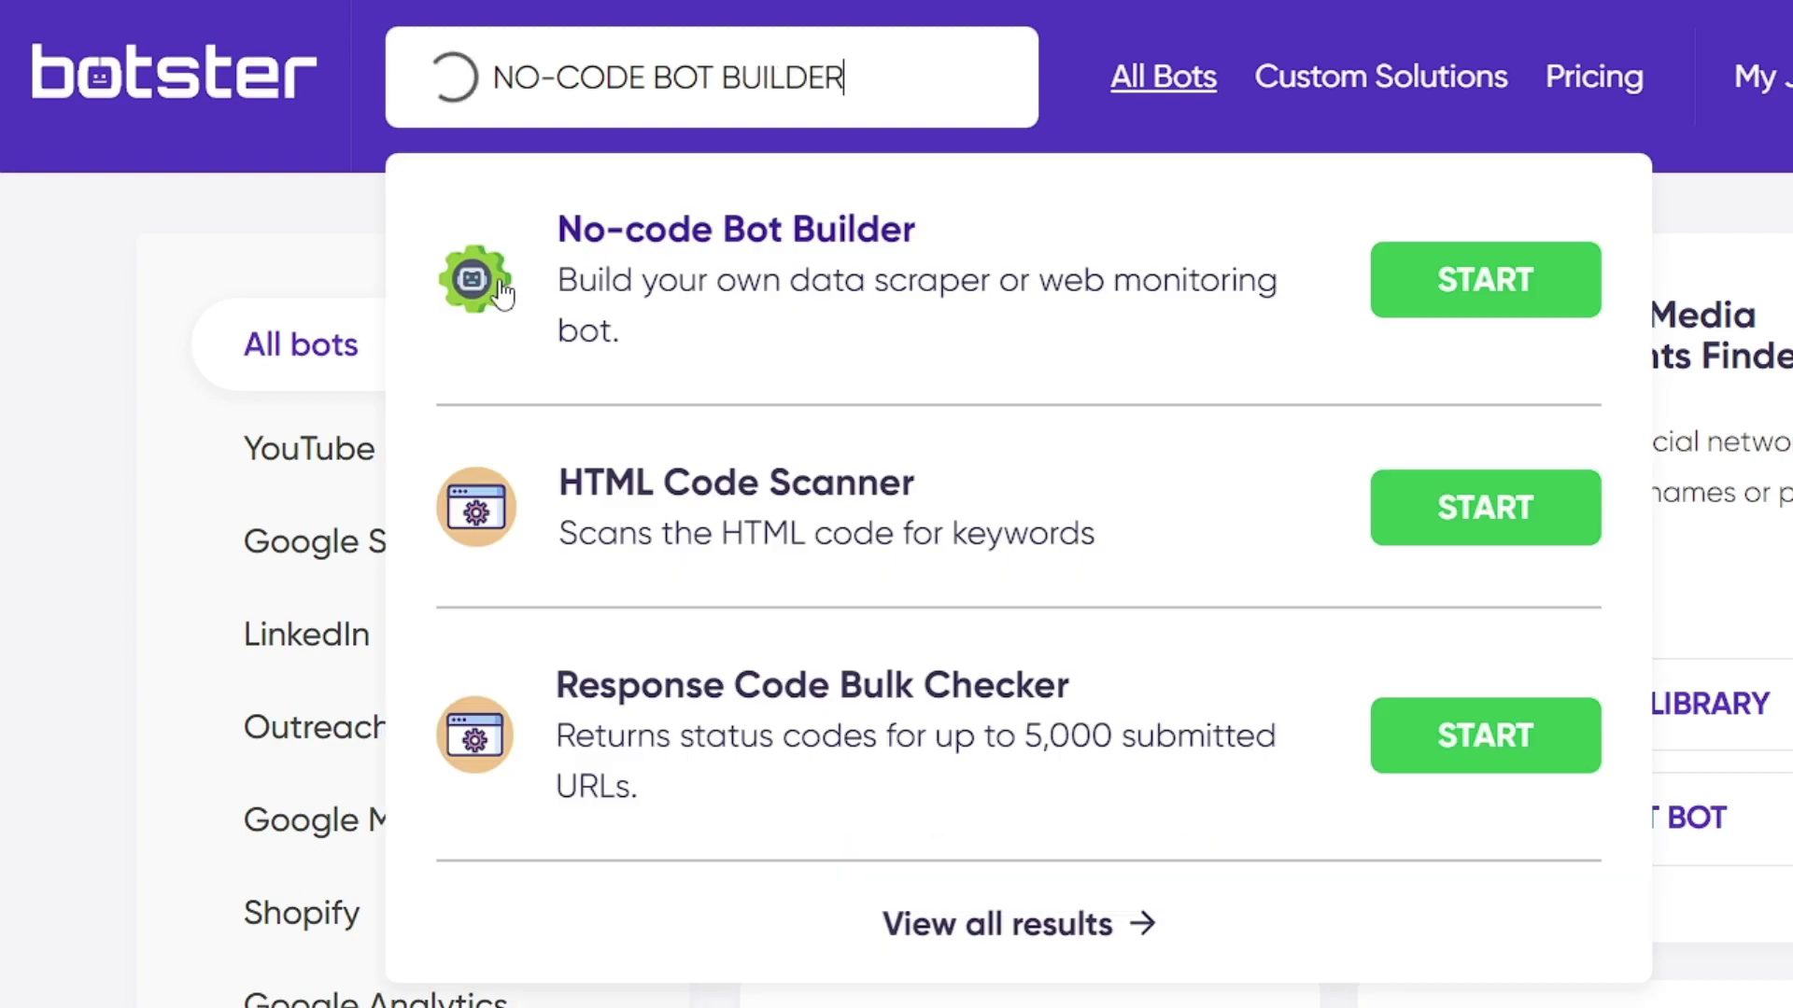
left_click(502, 294)
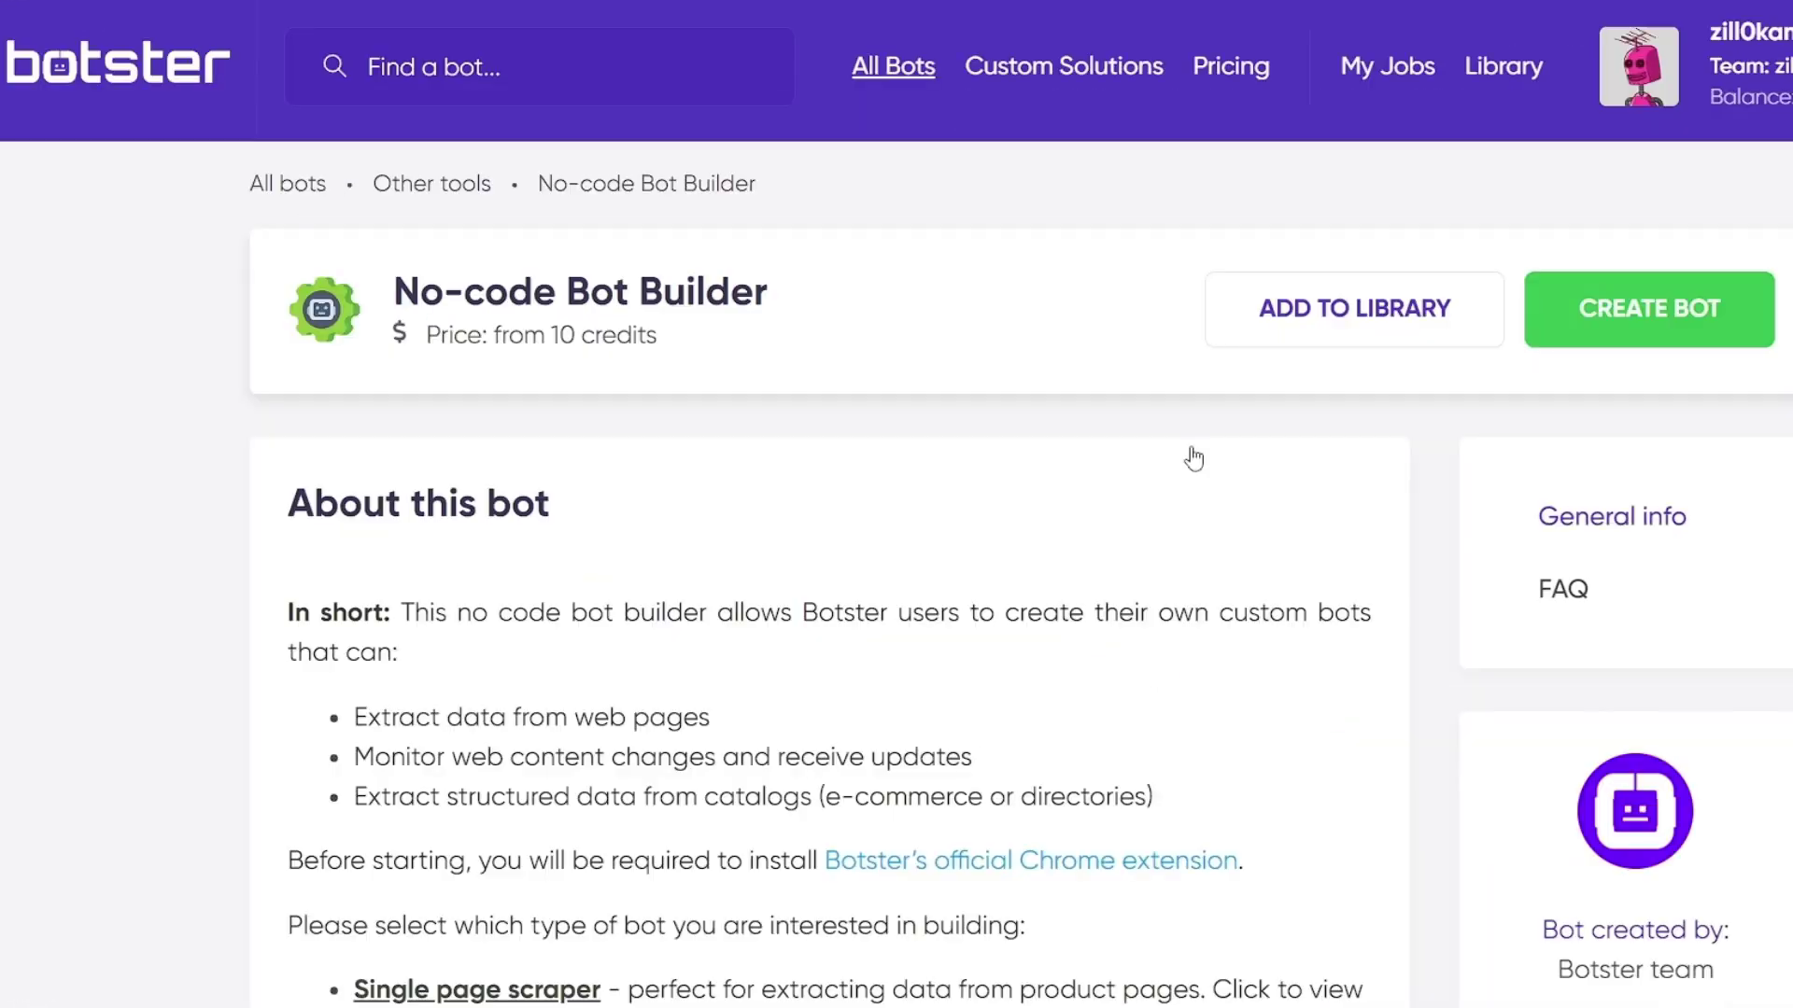
left_click(1577, 332)
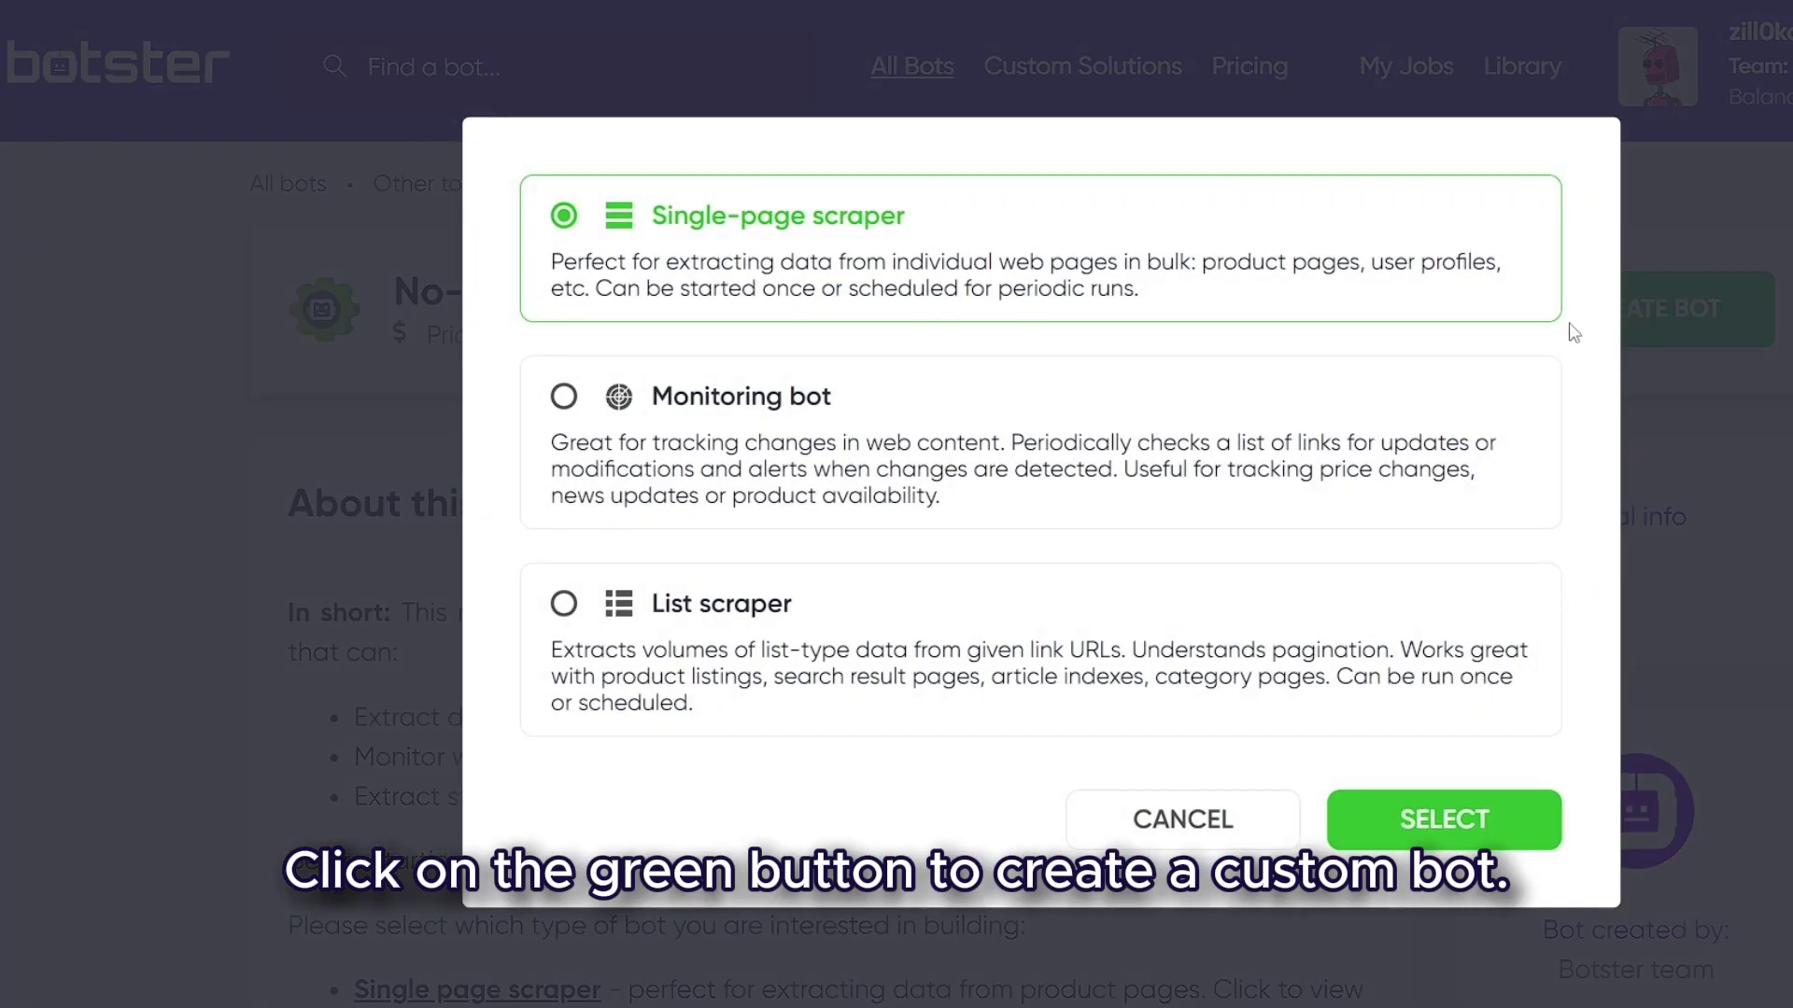
left_click(1487, 822)
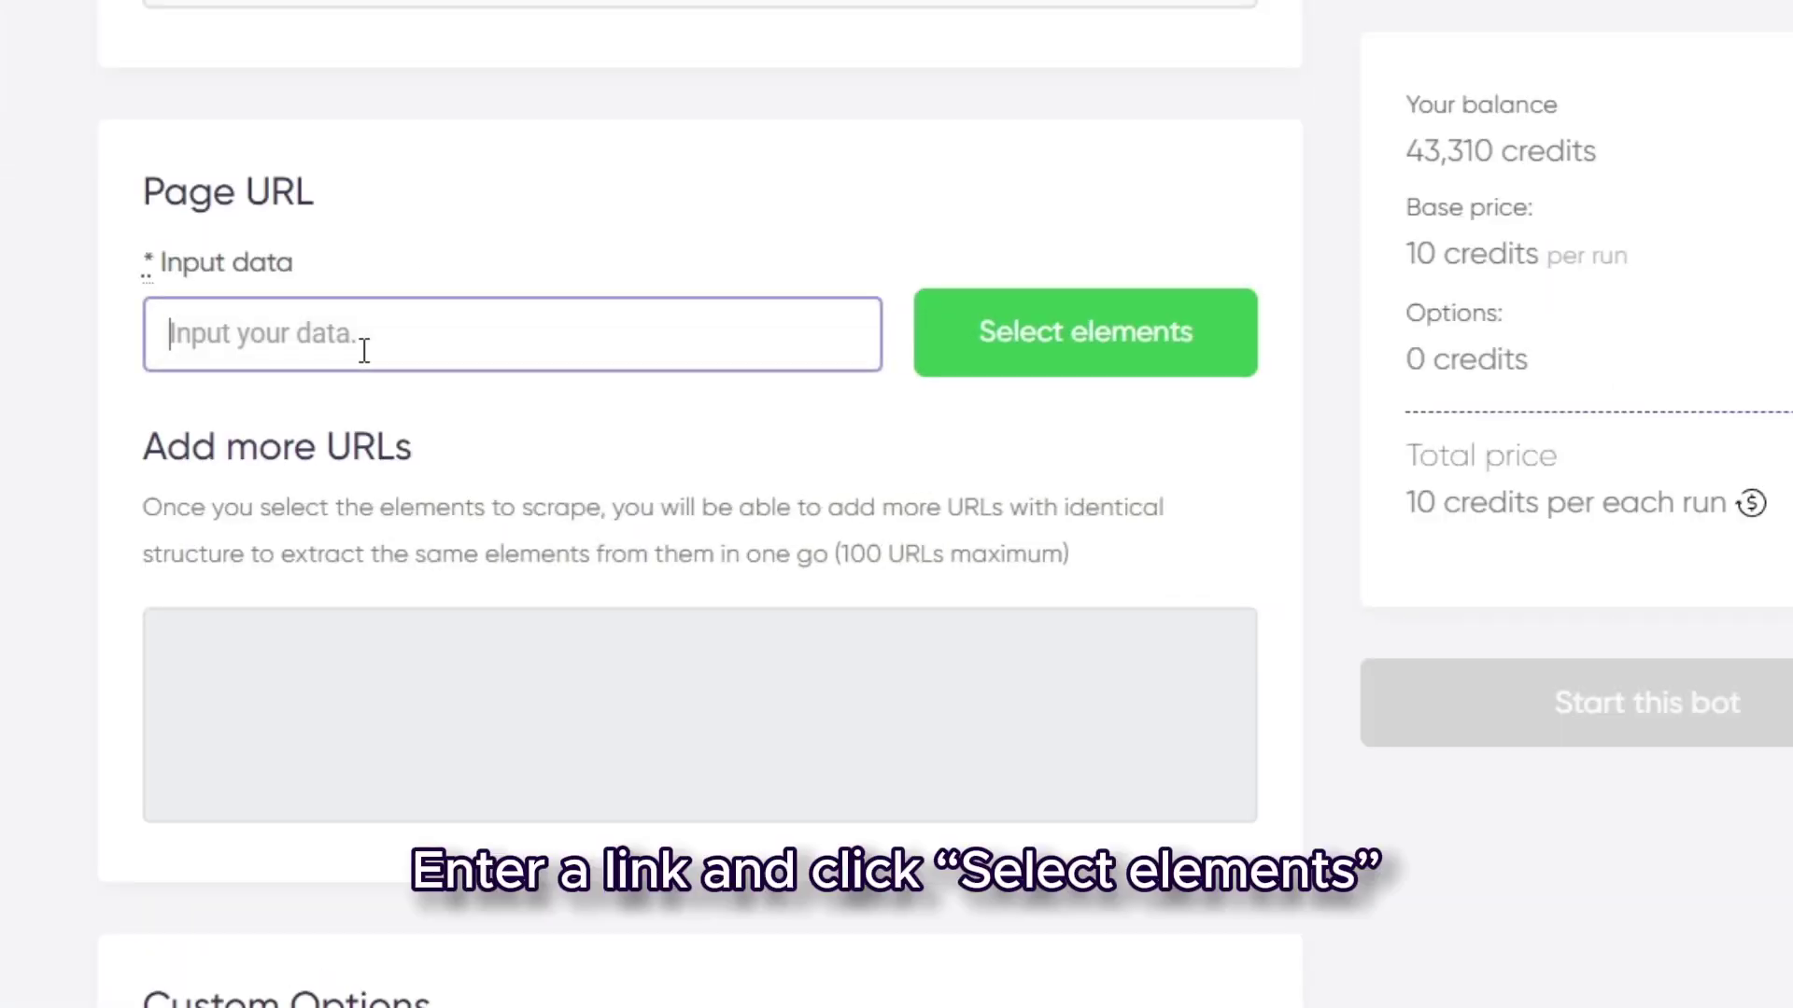
type("https://kyliecosmetics.com/en-in/collections/kylie-fragrance")
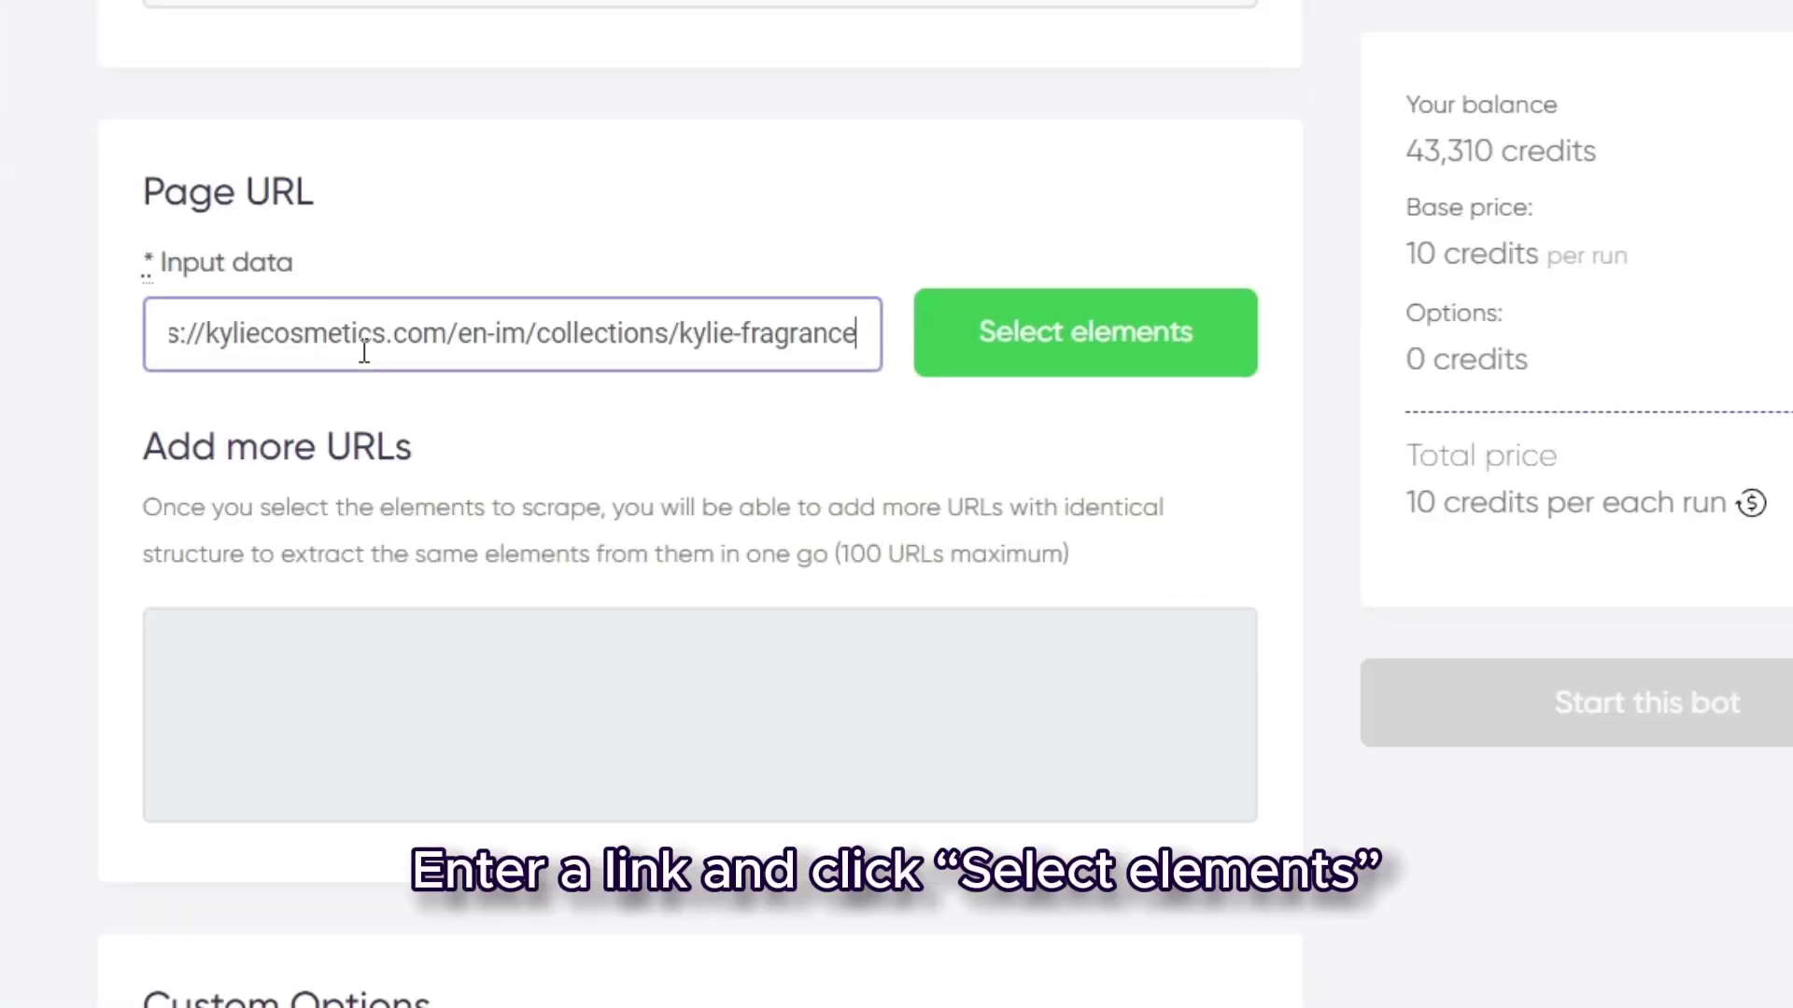
left_click(1004, 359)
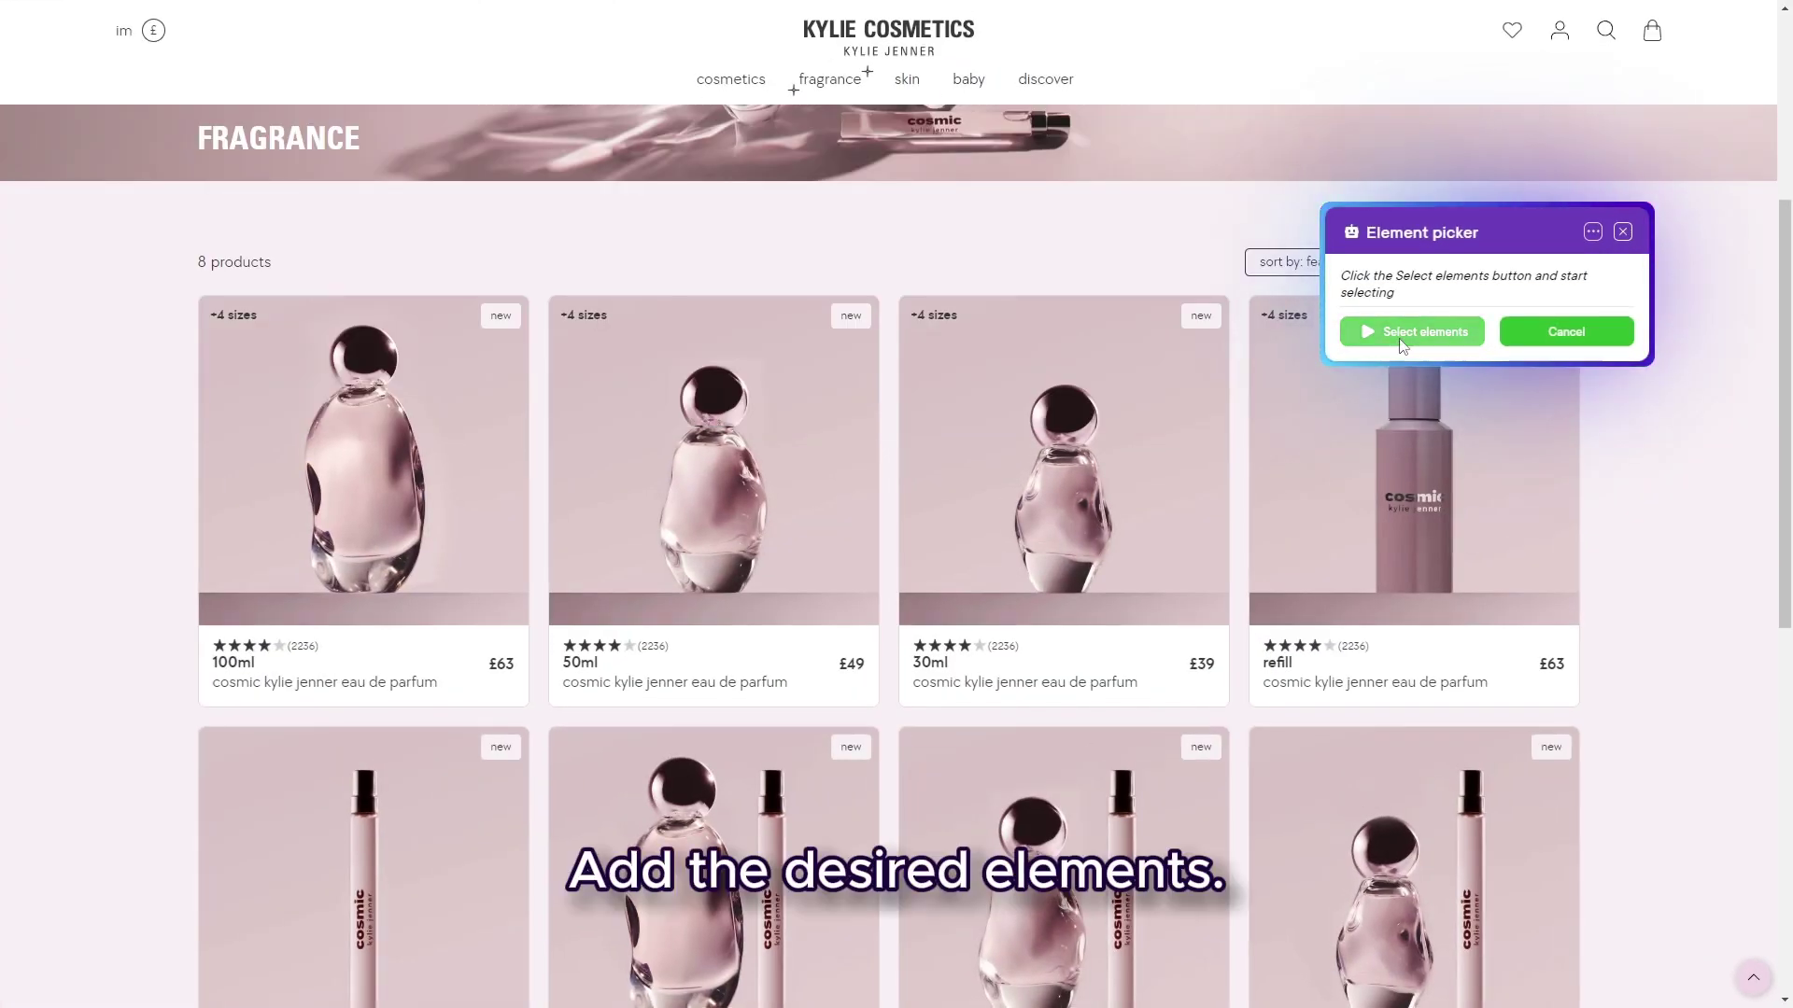
Pick the 30ml perfume's product name and price as text fields to scrape, and end the element selection.
left_click(978, 687)
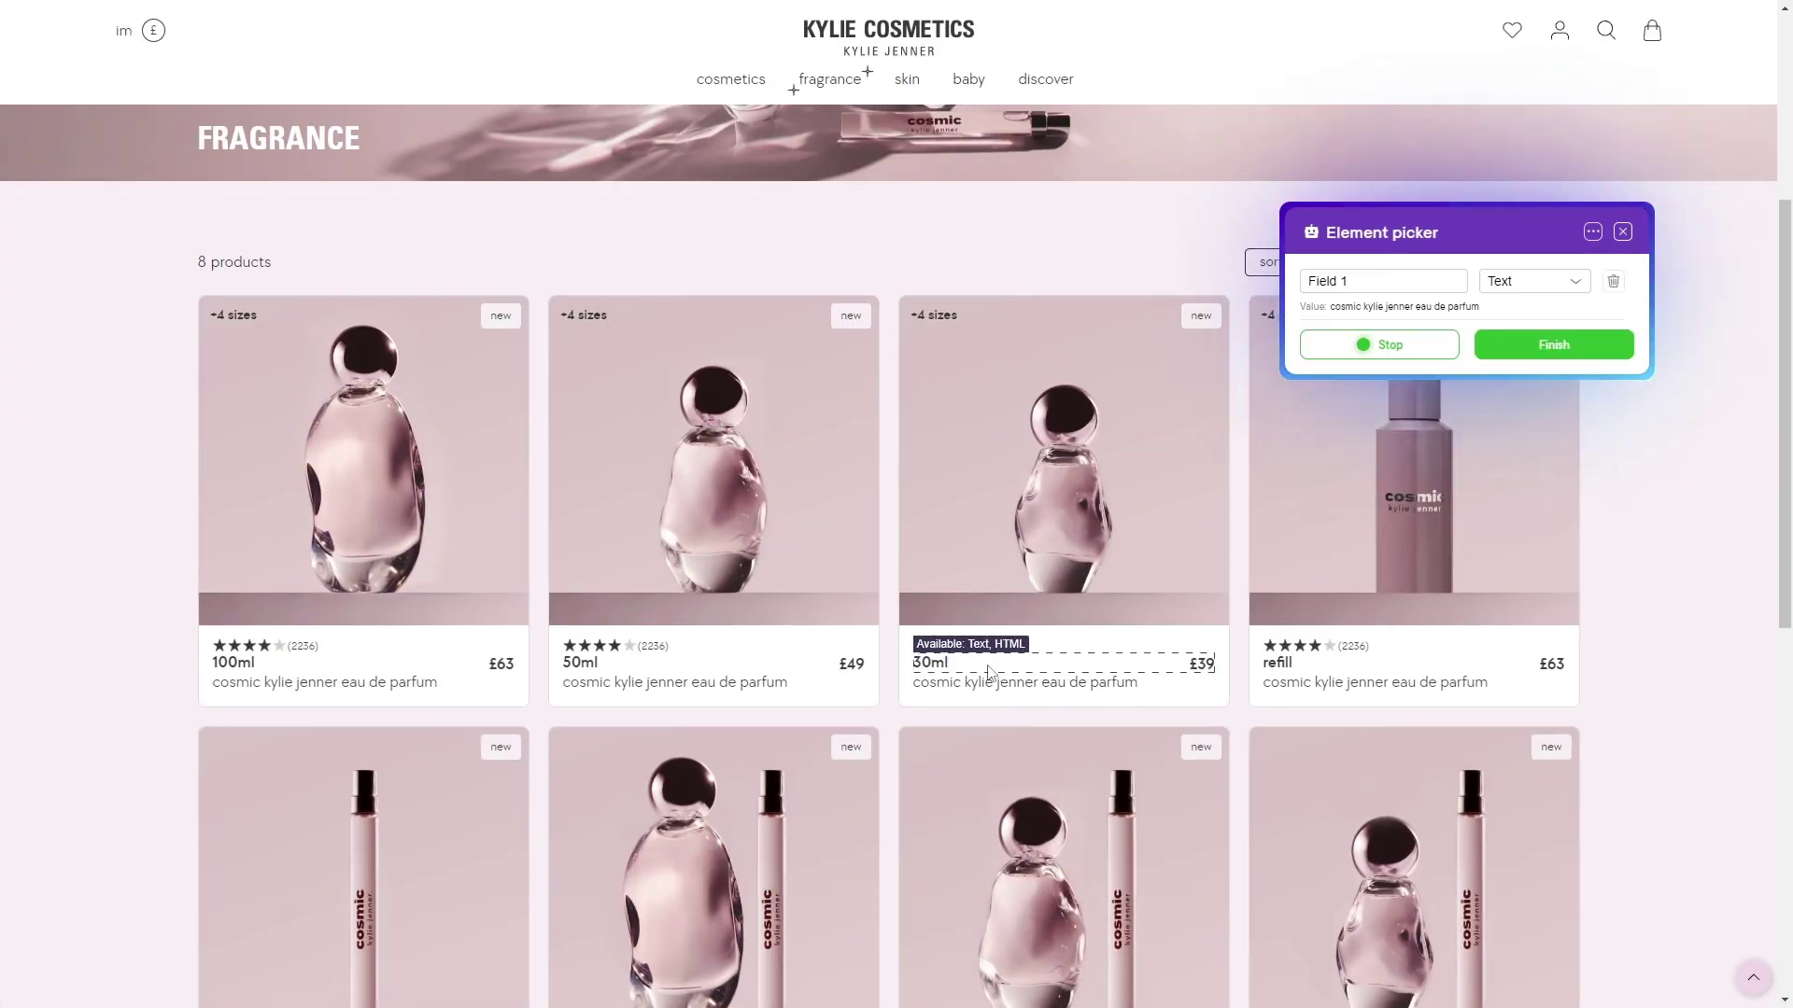
left_click(1202, 666)
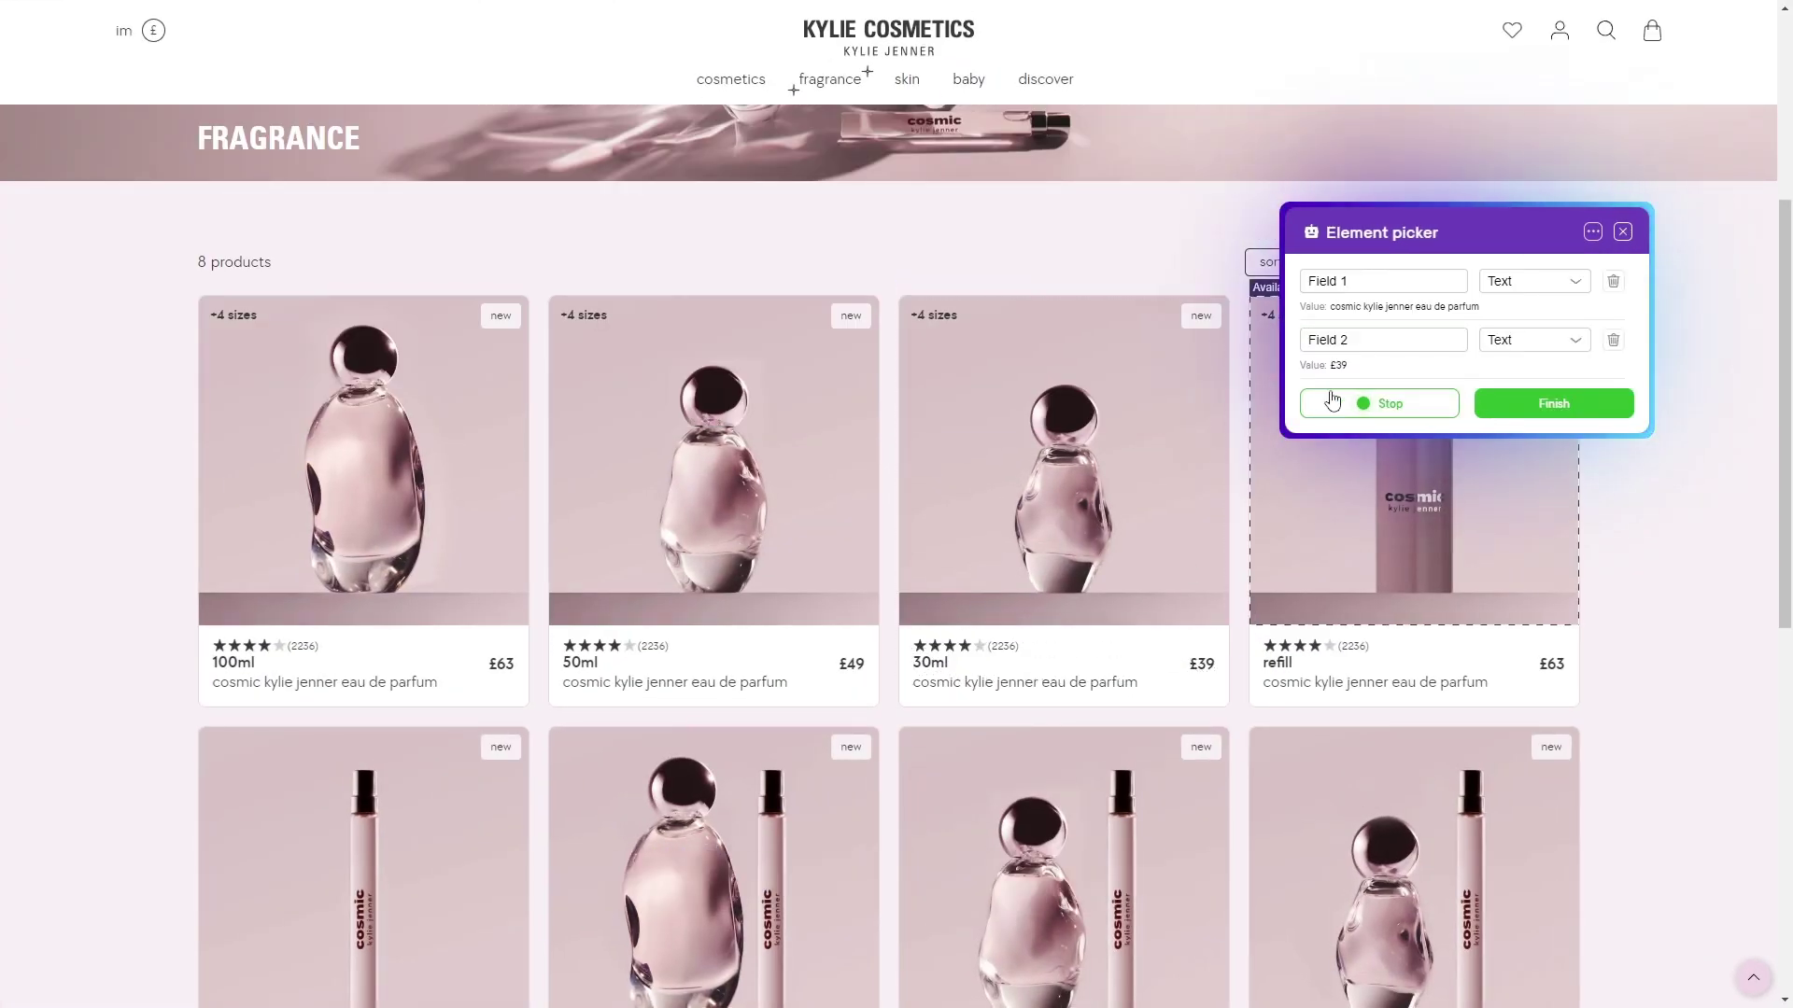
left_click(1363, 401)
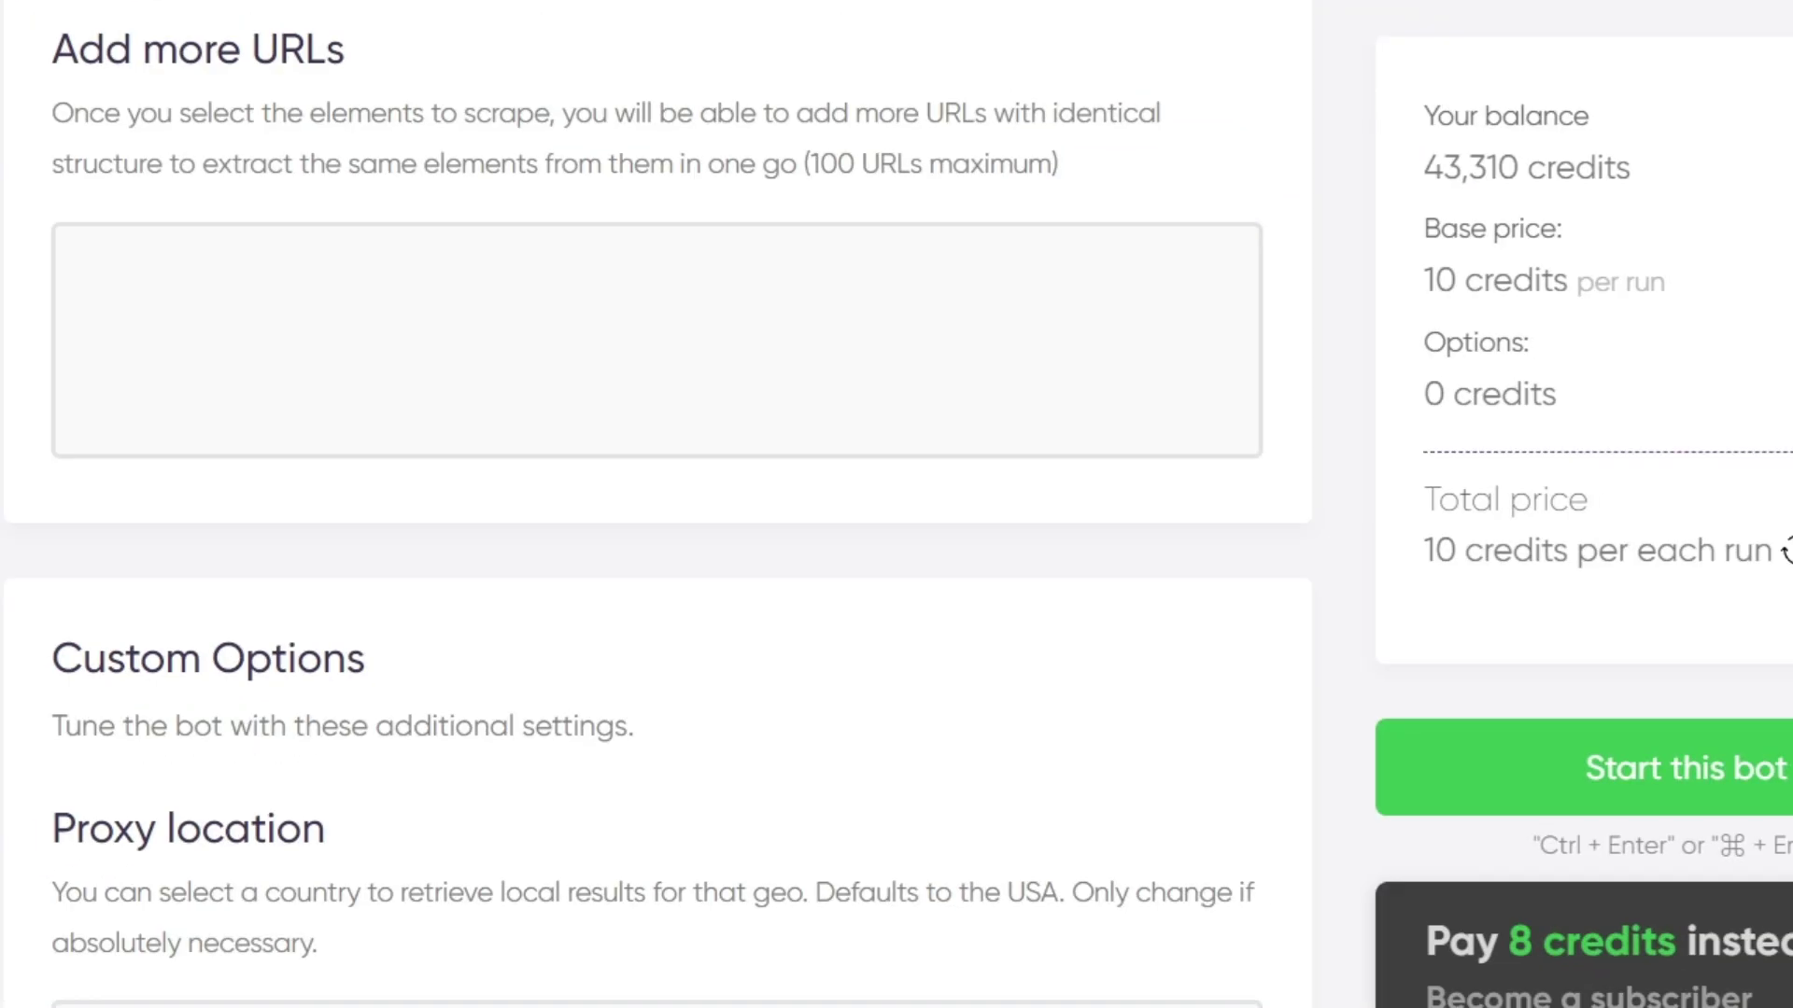
left_click(190, 347)
type("https://kyliecosmetics.com/en-im/collections/kylie-skin https://kyliecosmetics.com/en-im/collections/kylie-baby")
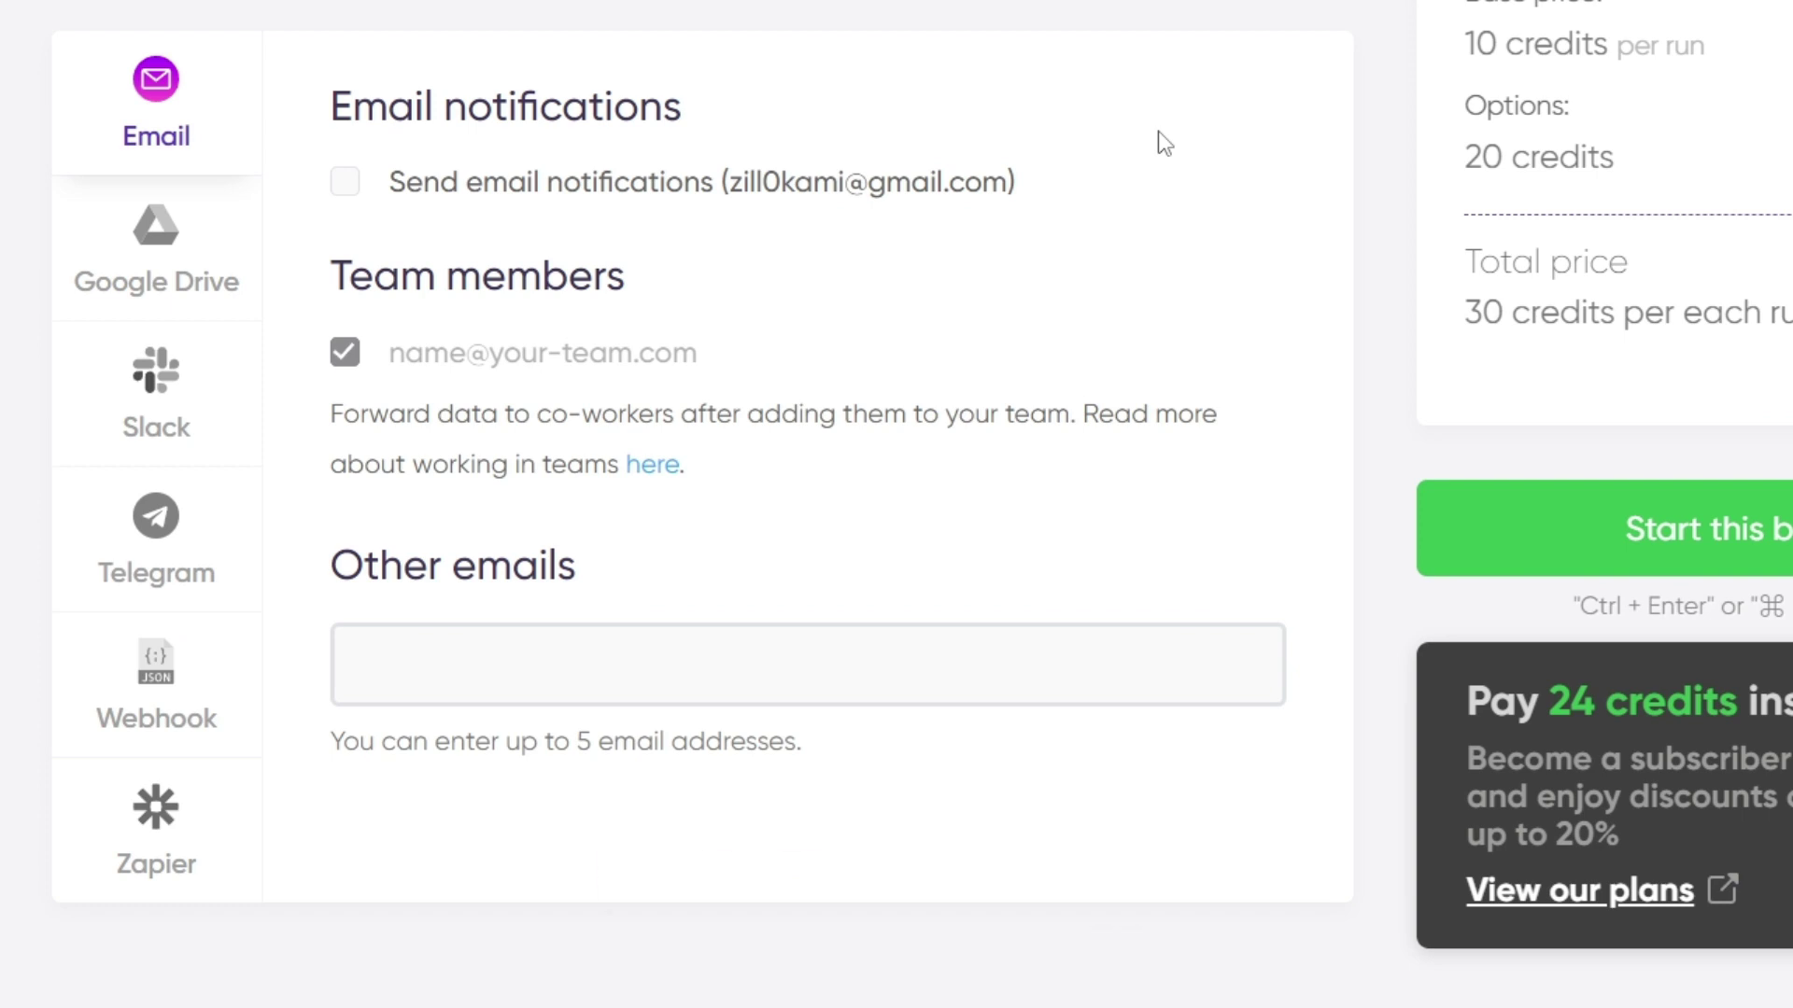
left_click(347, 183)
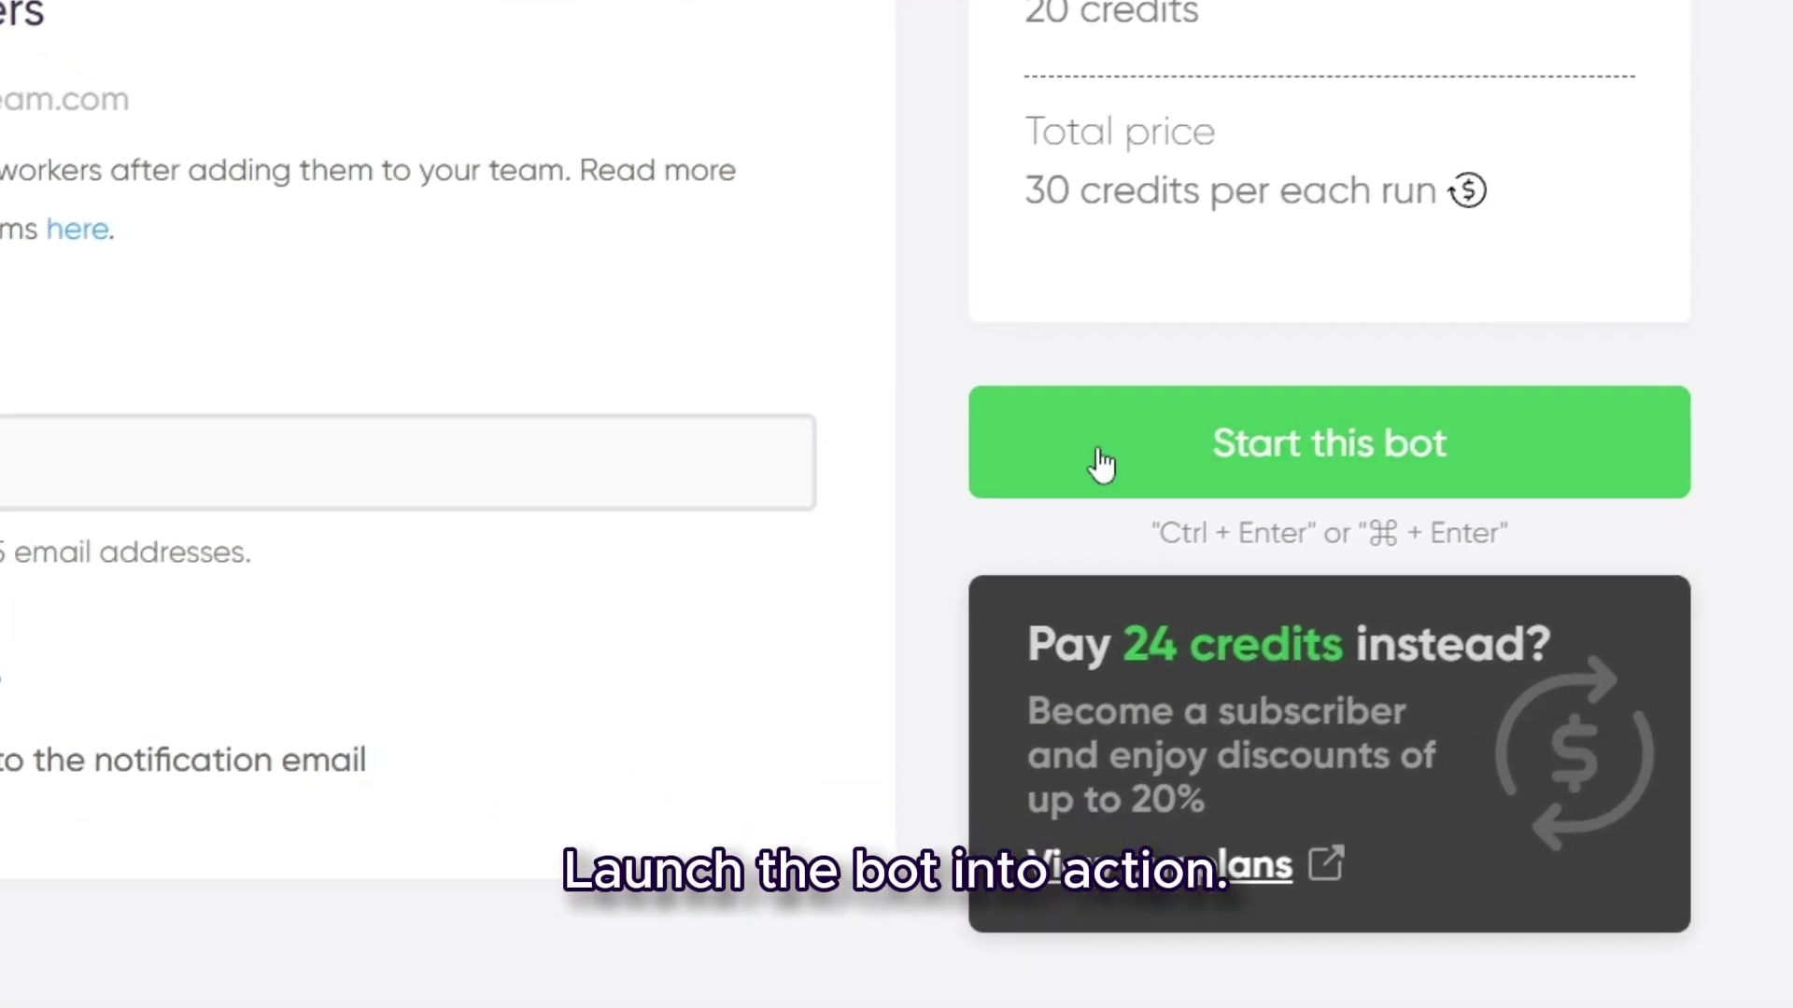
Start the single-page scraper and view the extracted data of its latest run.
left_click(1706, 710)
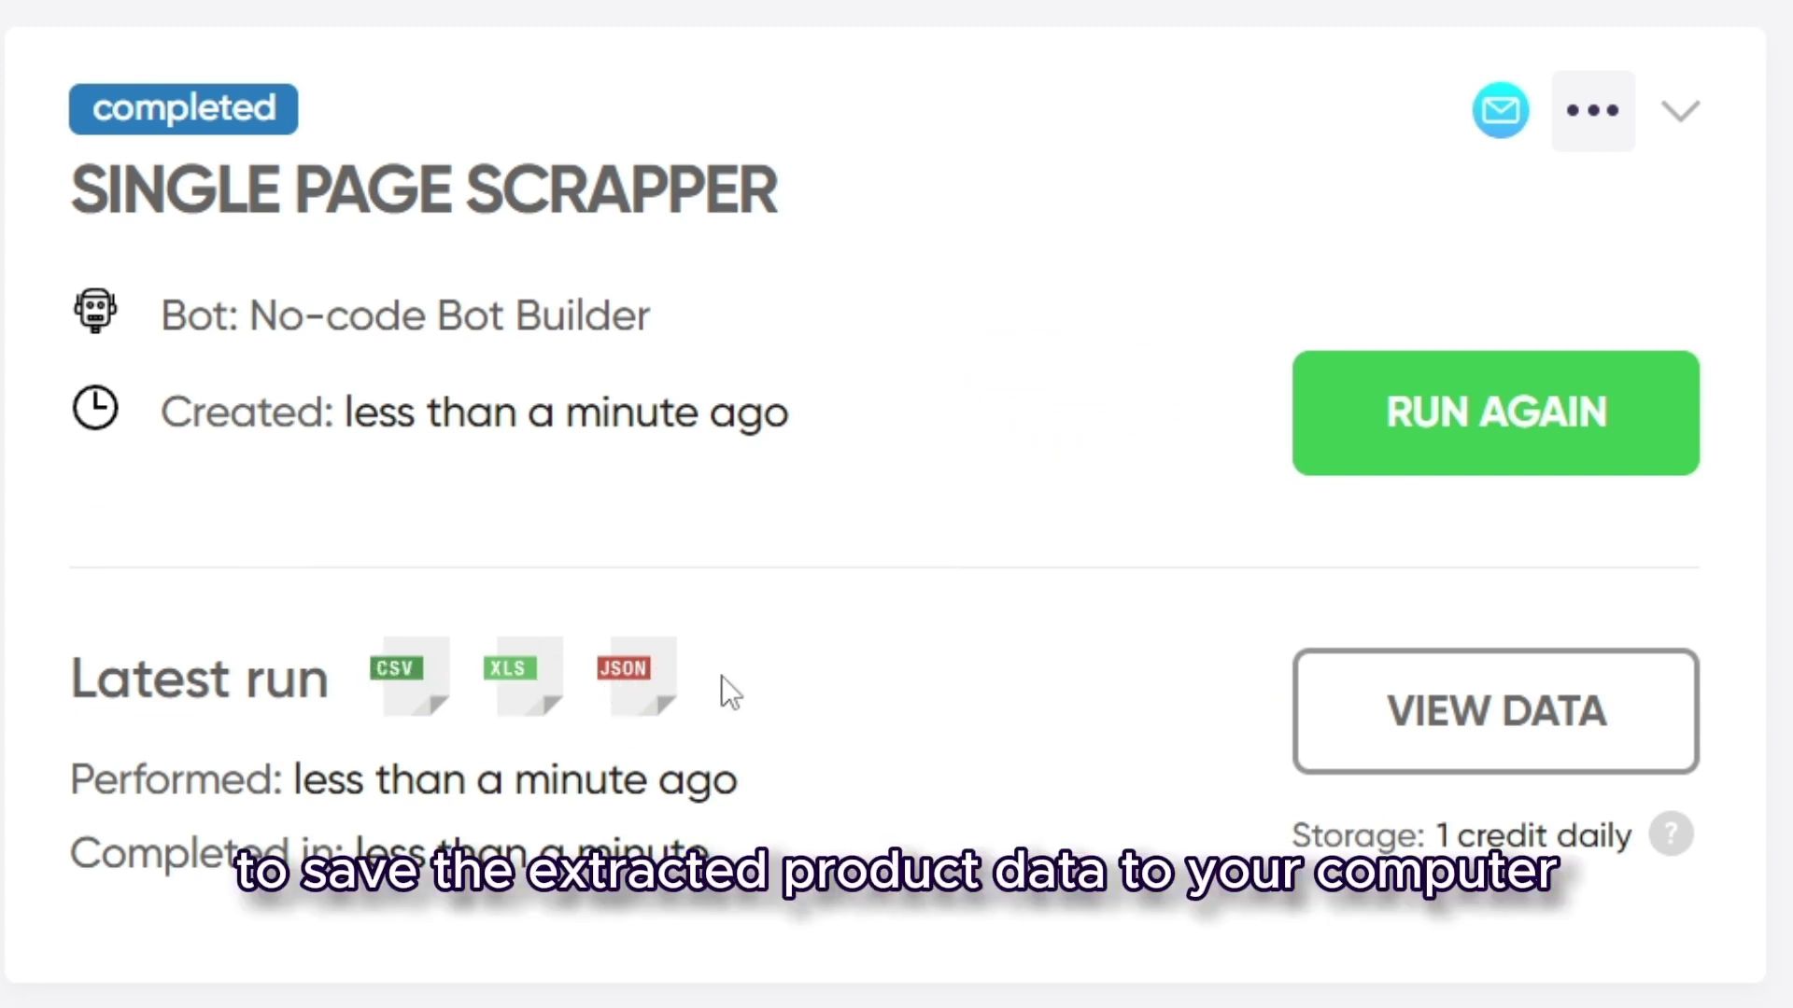
left_click(1377, 700)
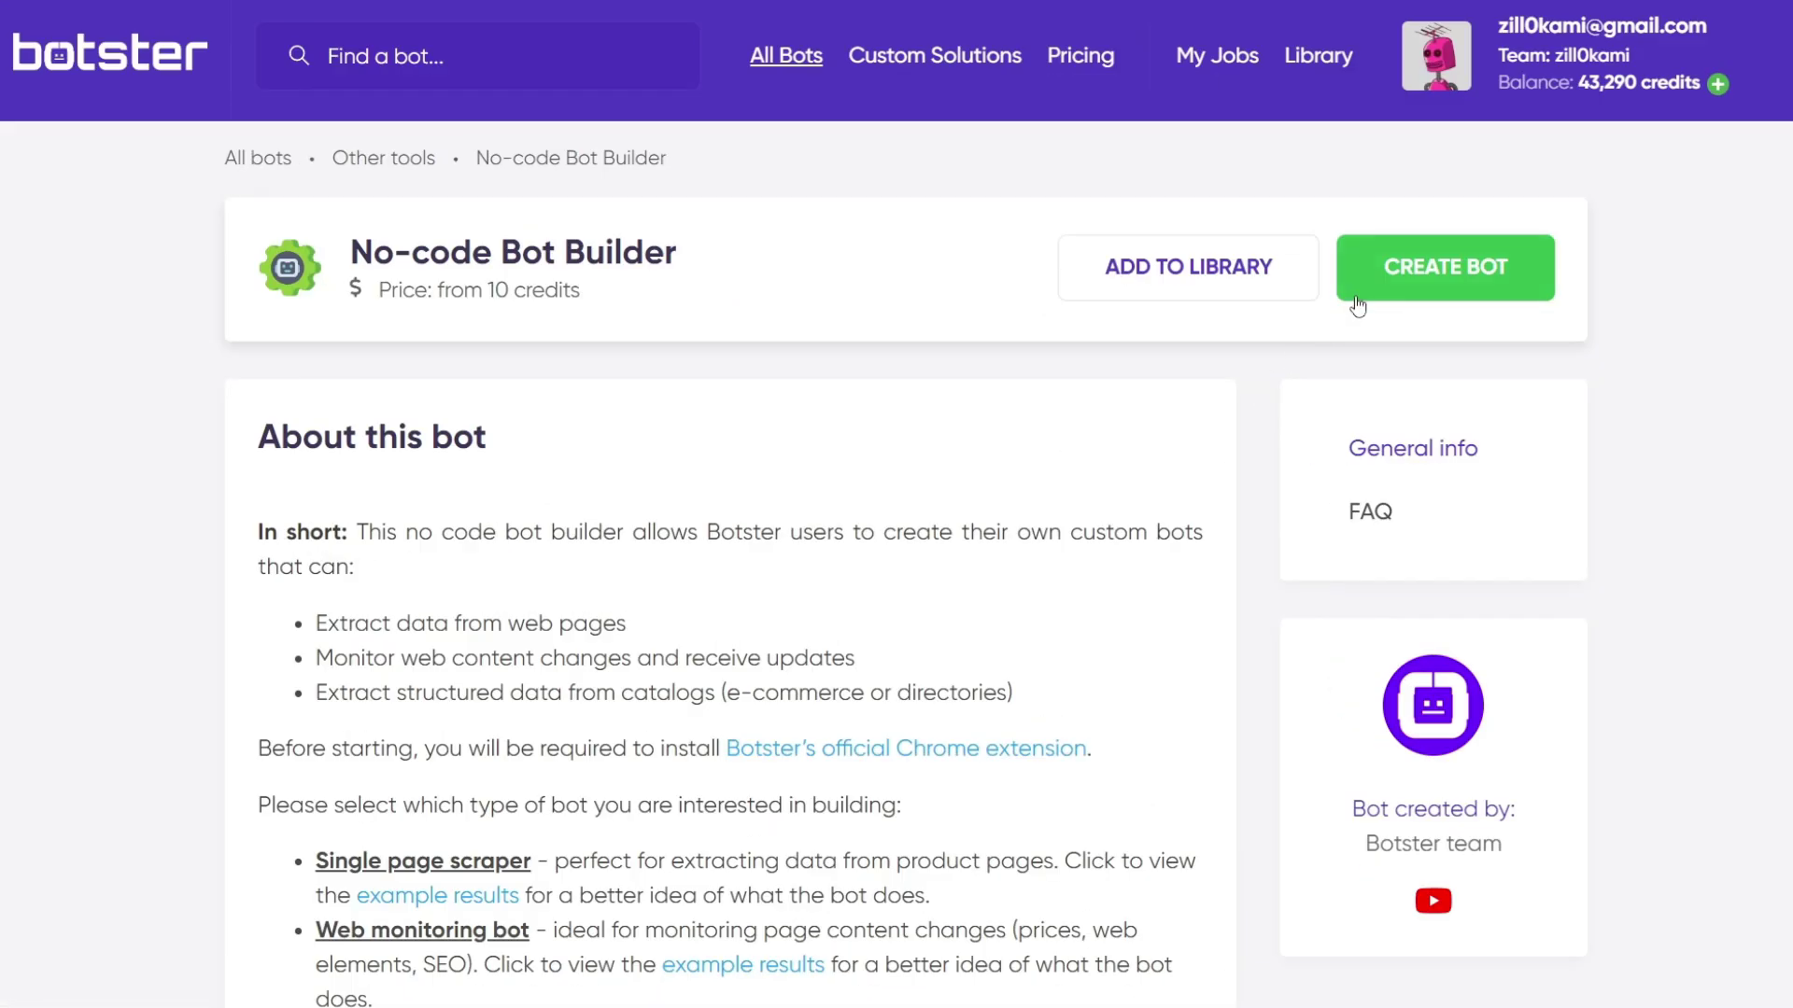
Create a monitoring bot for the cosmic kylie jenner eau de parfum product page and launch its element selection.
left_click(1356, 297)
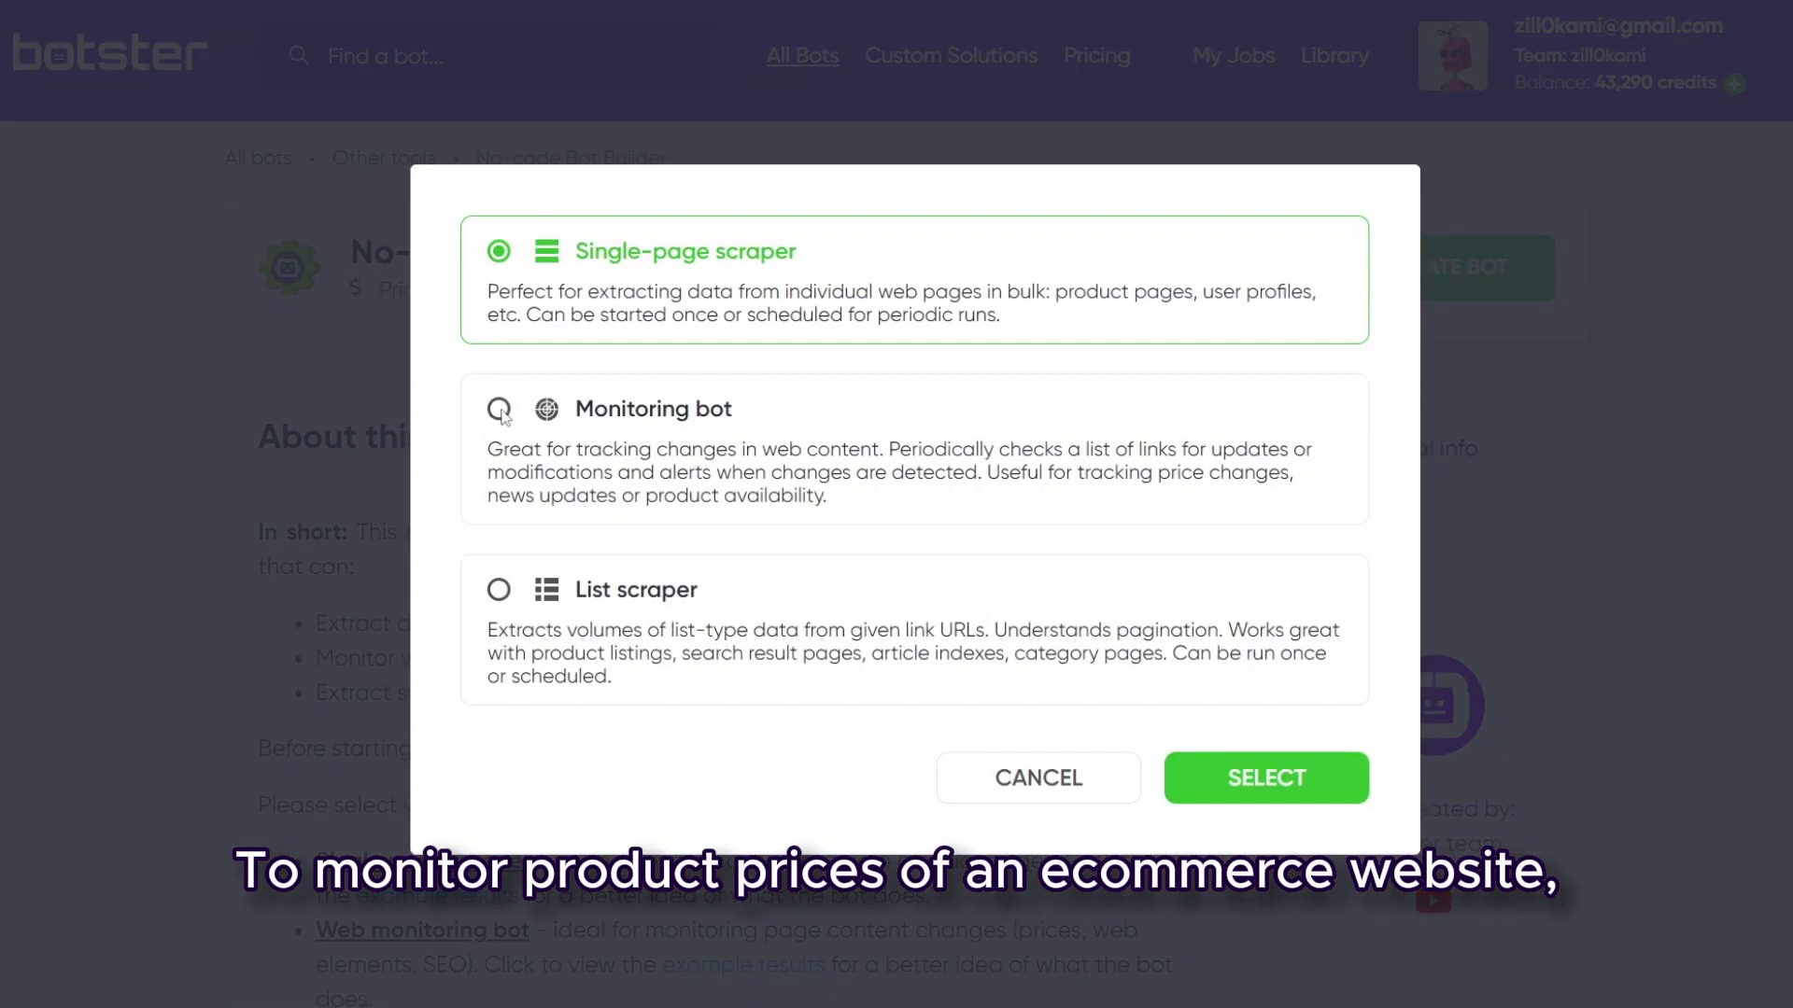
left_click(500, 411)
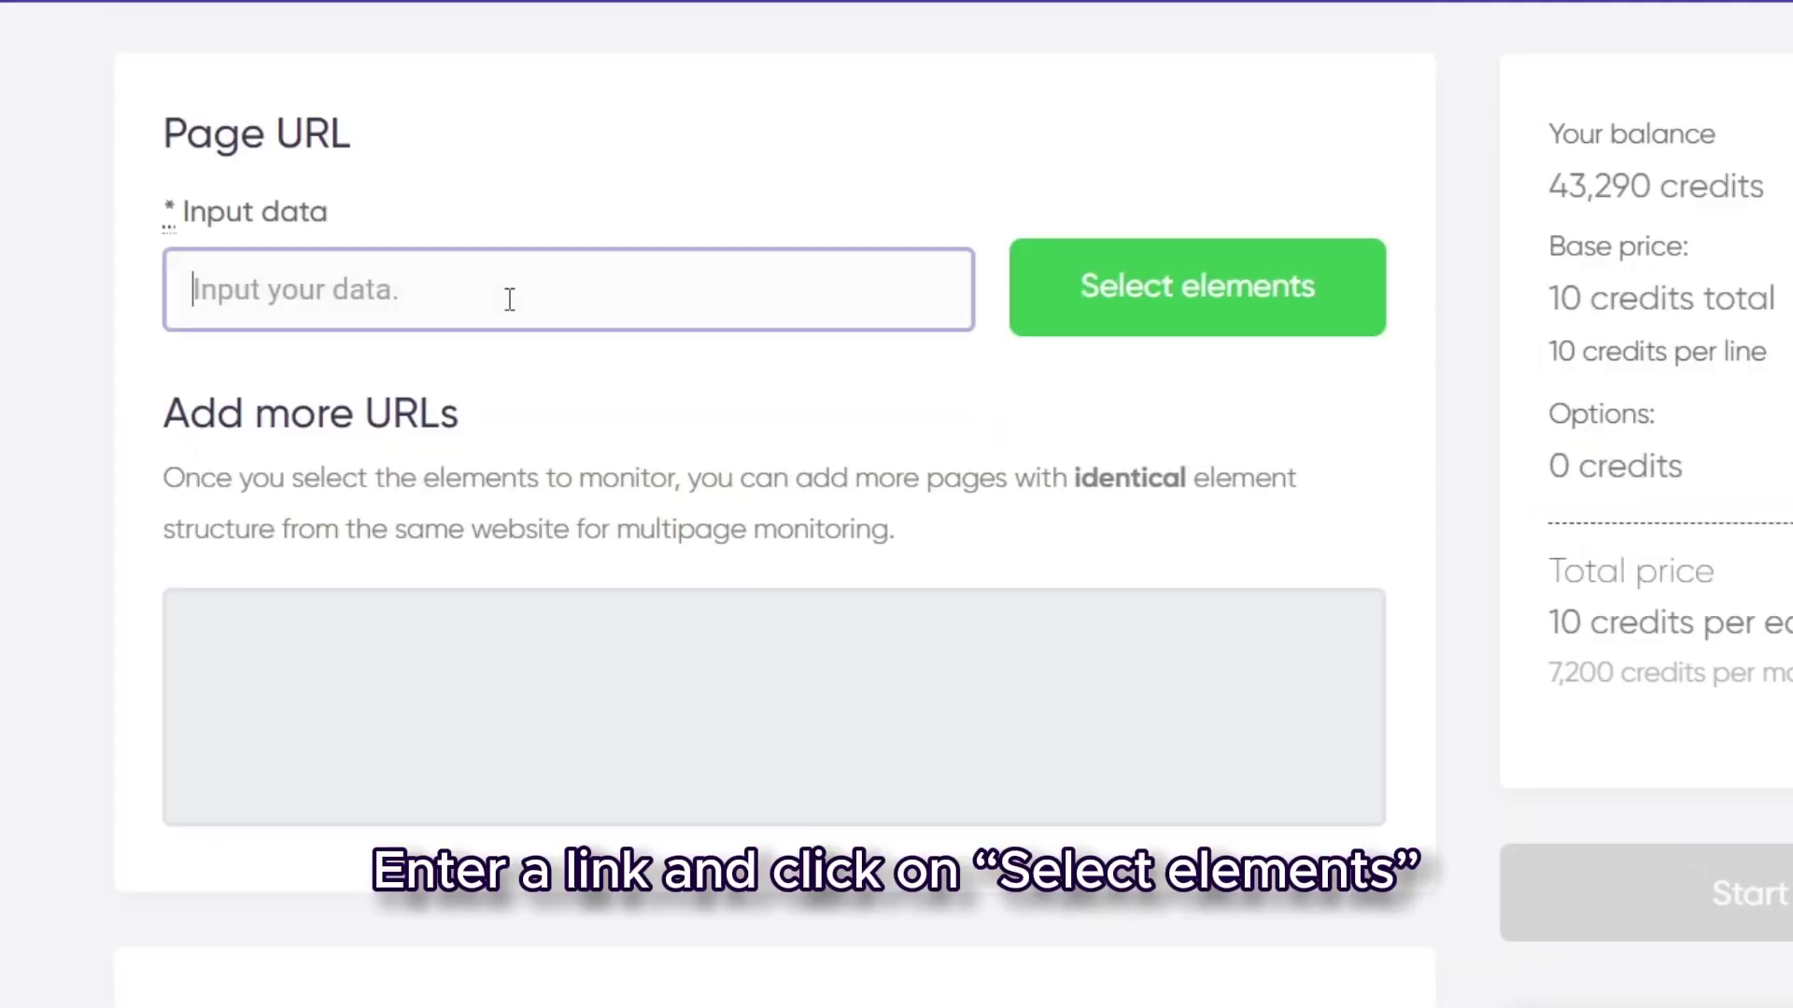
left_click(1161, 318)
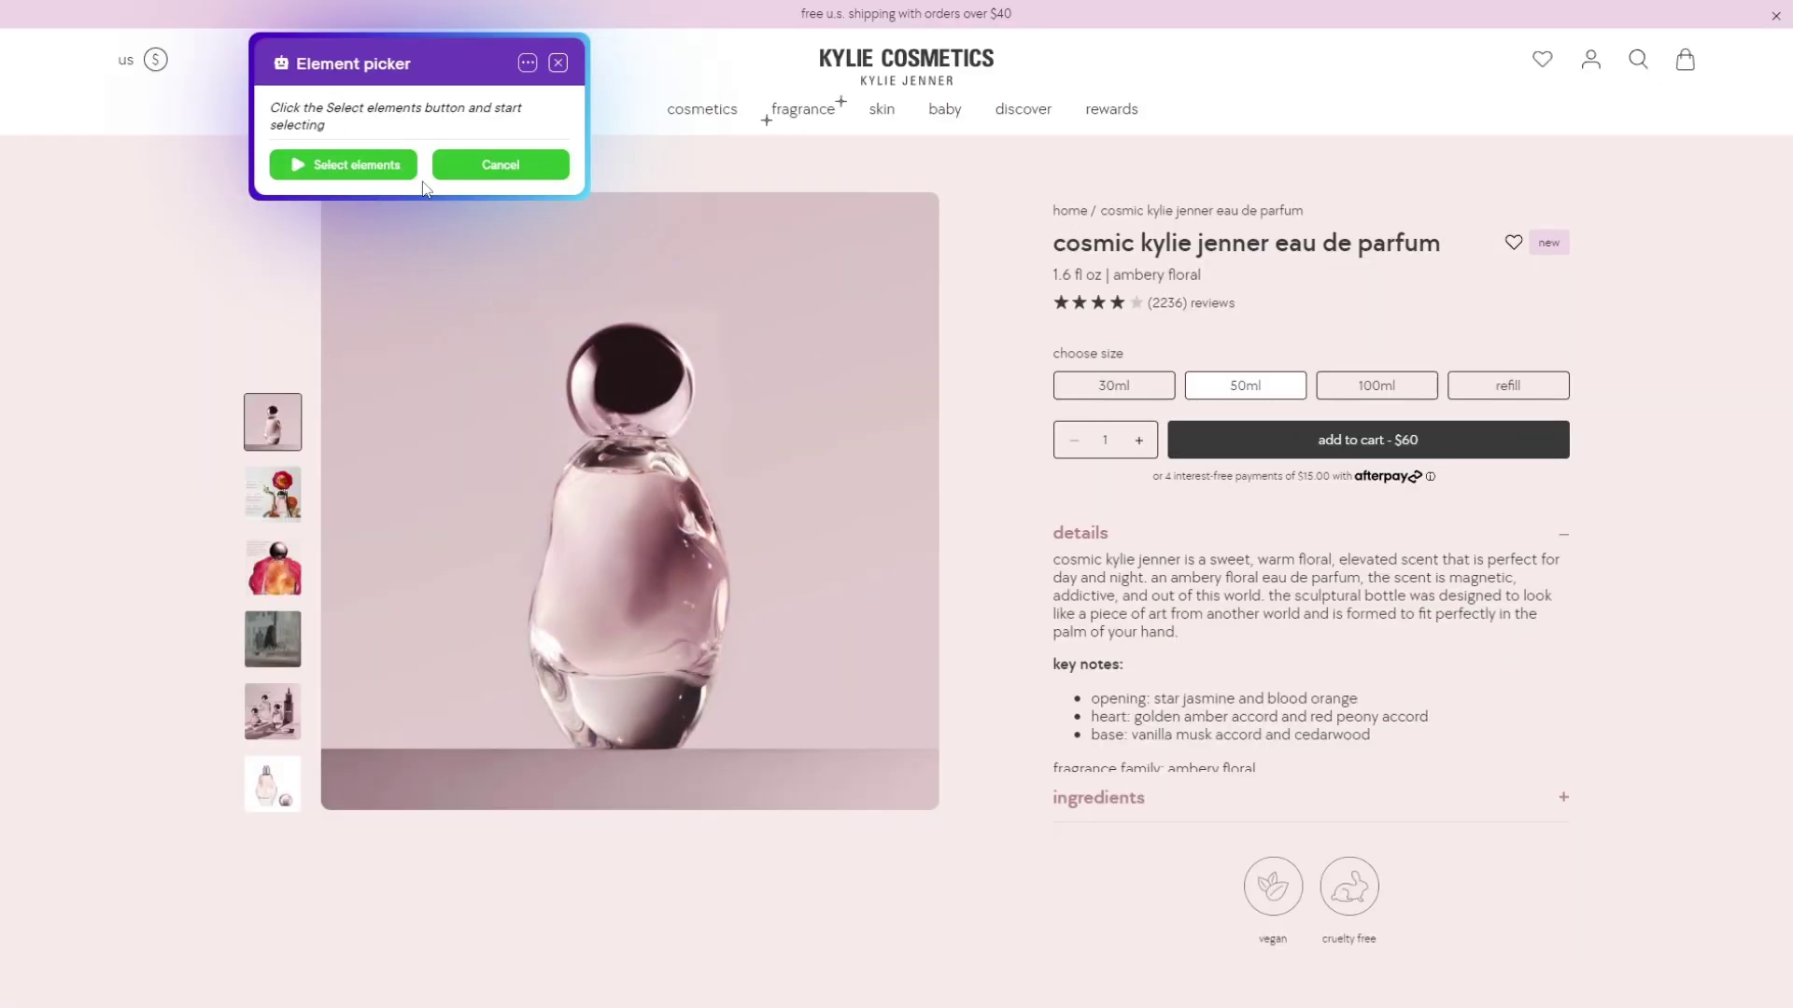
Pick the perfume's product name, the 100ml size and the add-to-cart price as monitored text fields, and finish the selection.
left_click(411, 171)
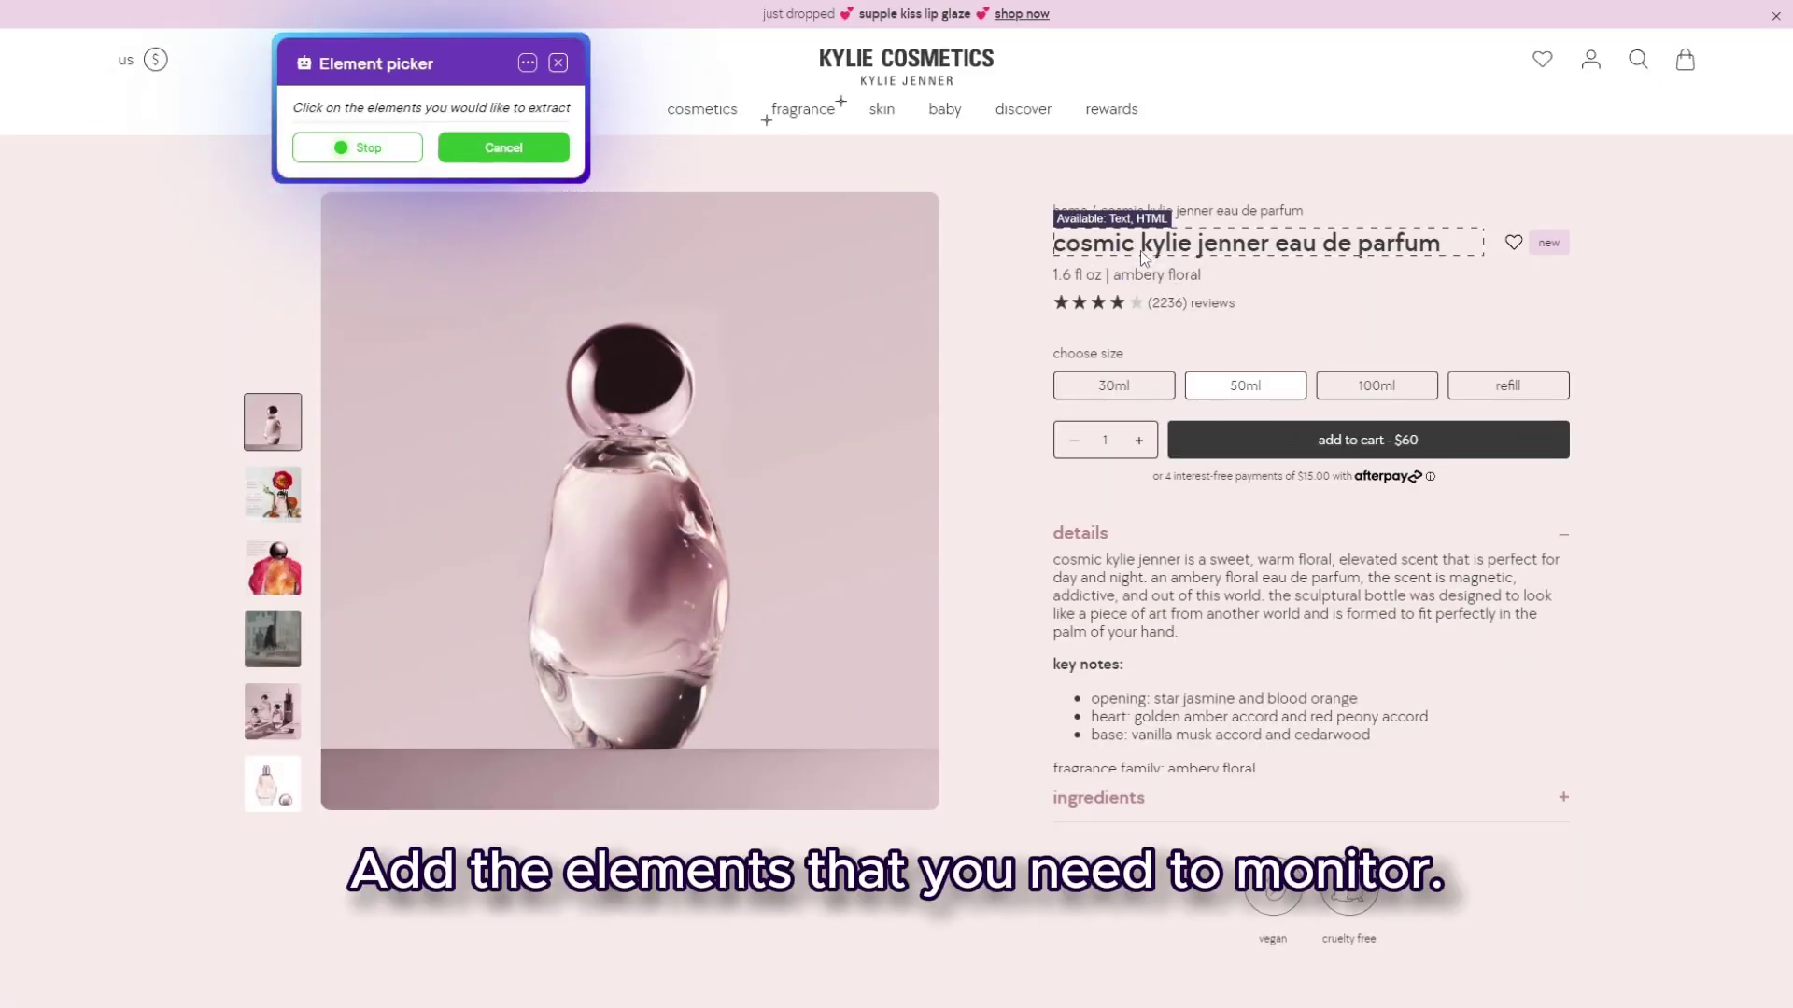
left_click(1204, 245)
left_click(1379, 386)
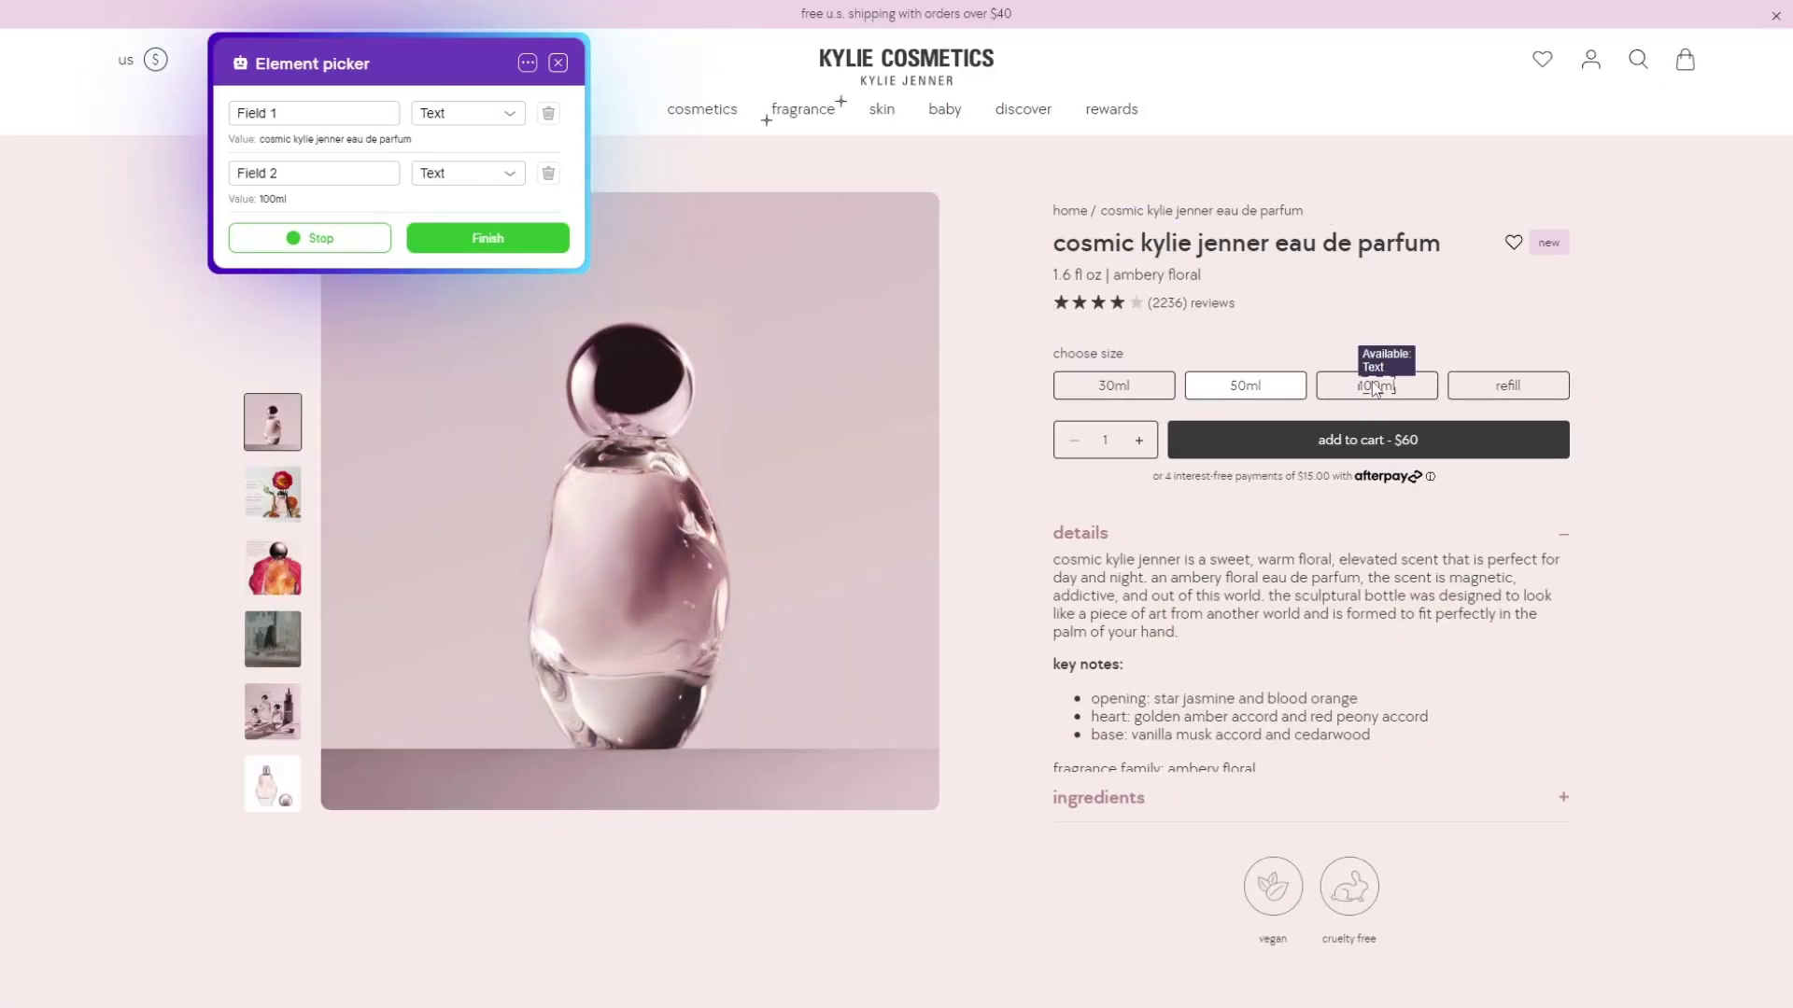
left_click(1407, 442)
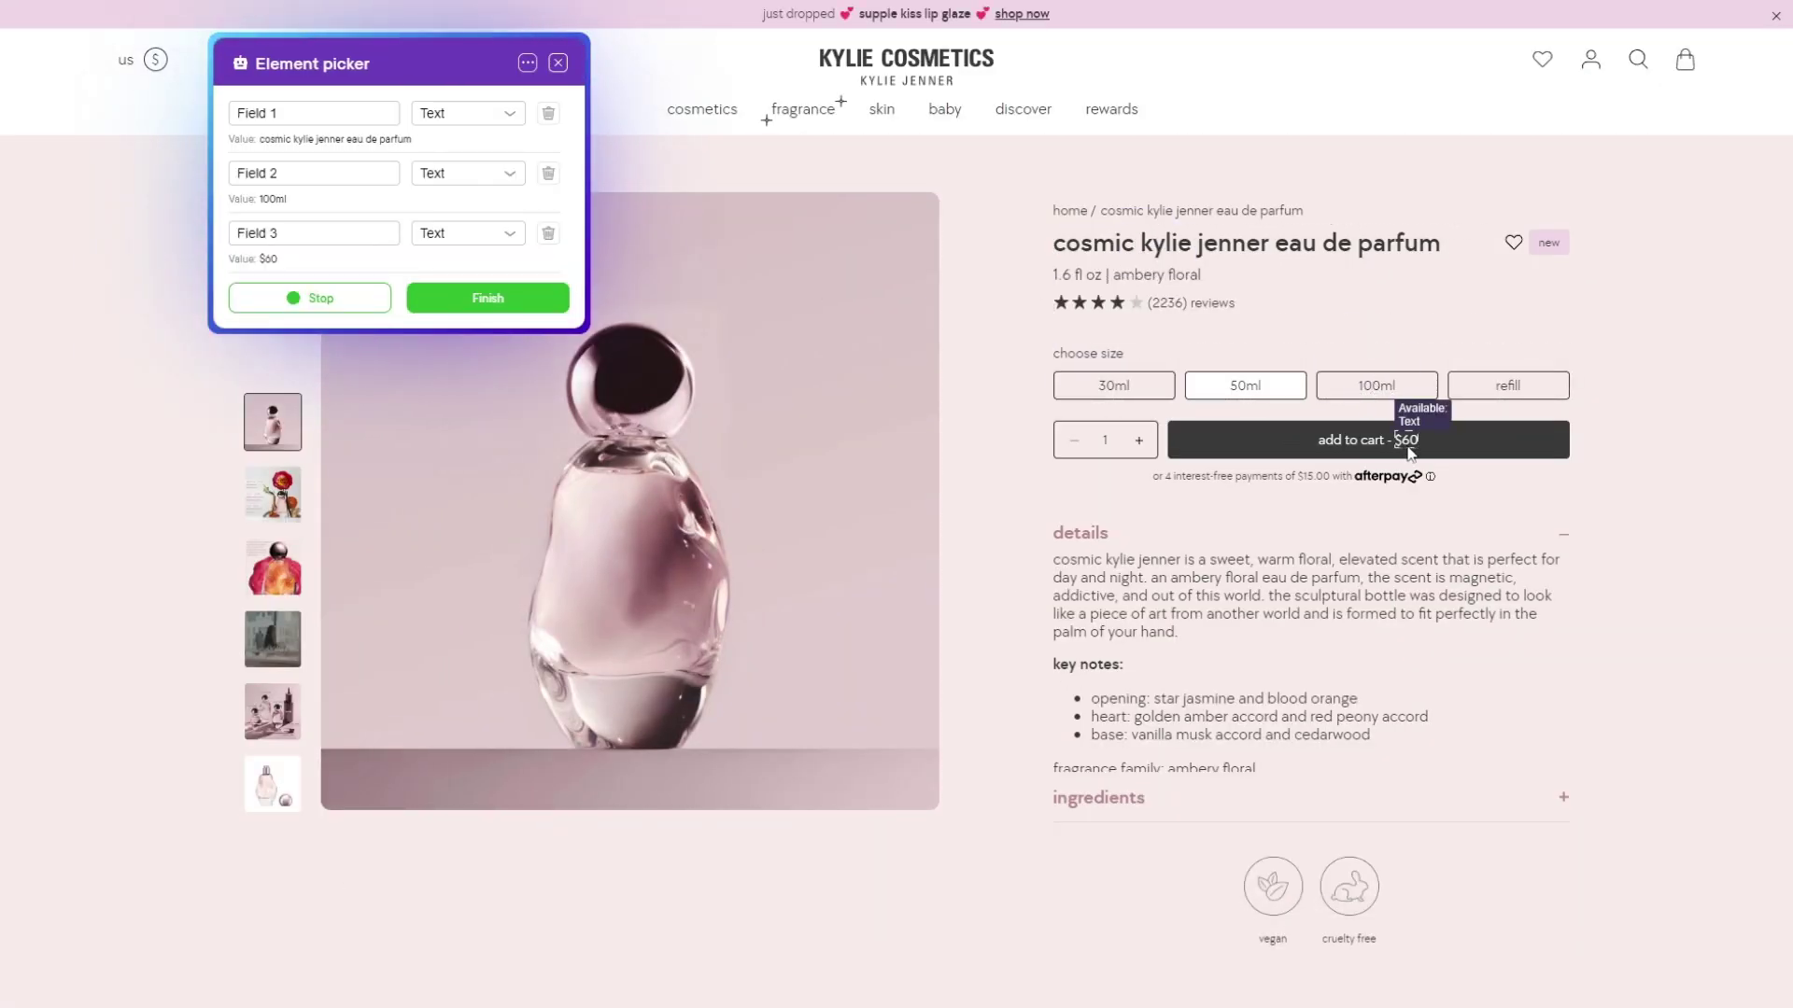
left_click(336, 297)
left_click(518, 299)
Paste more product page URLs with identical structure into the monitoring bot's additional URLs.
left_click(1071, 416)
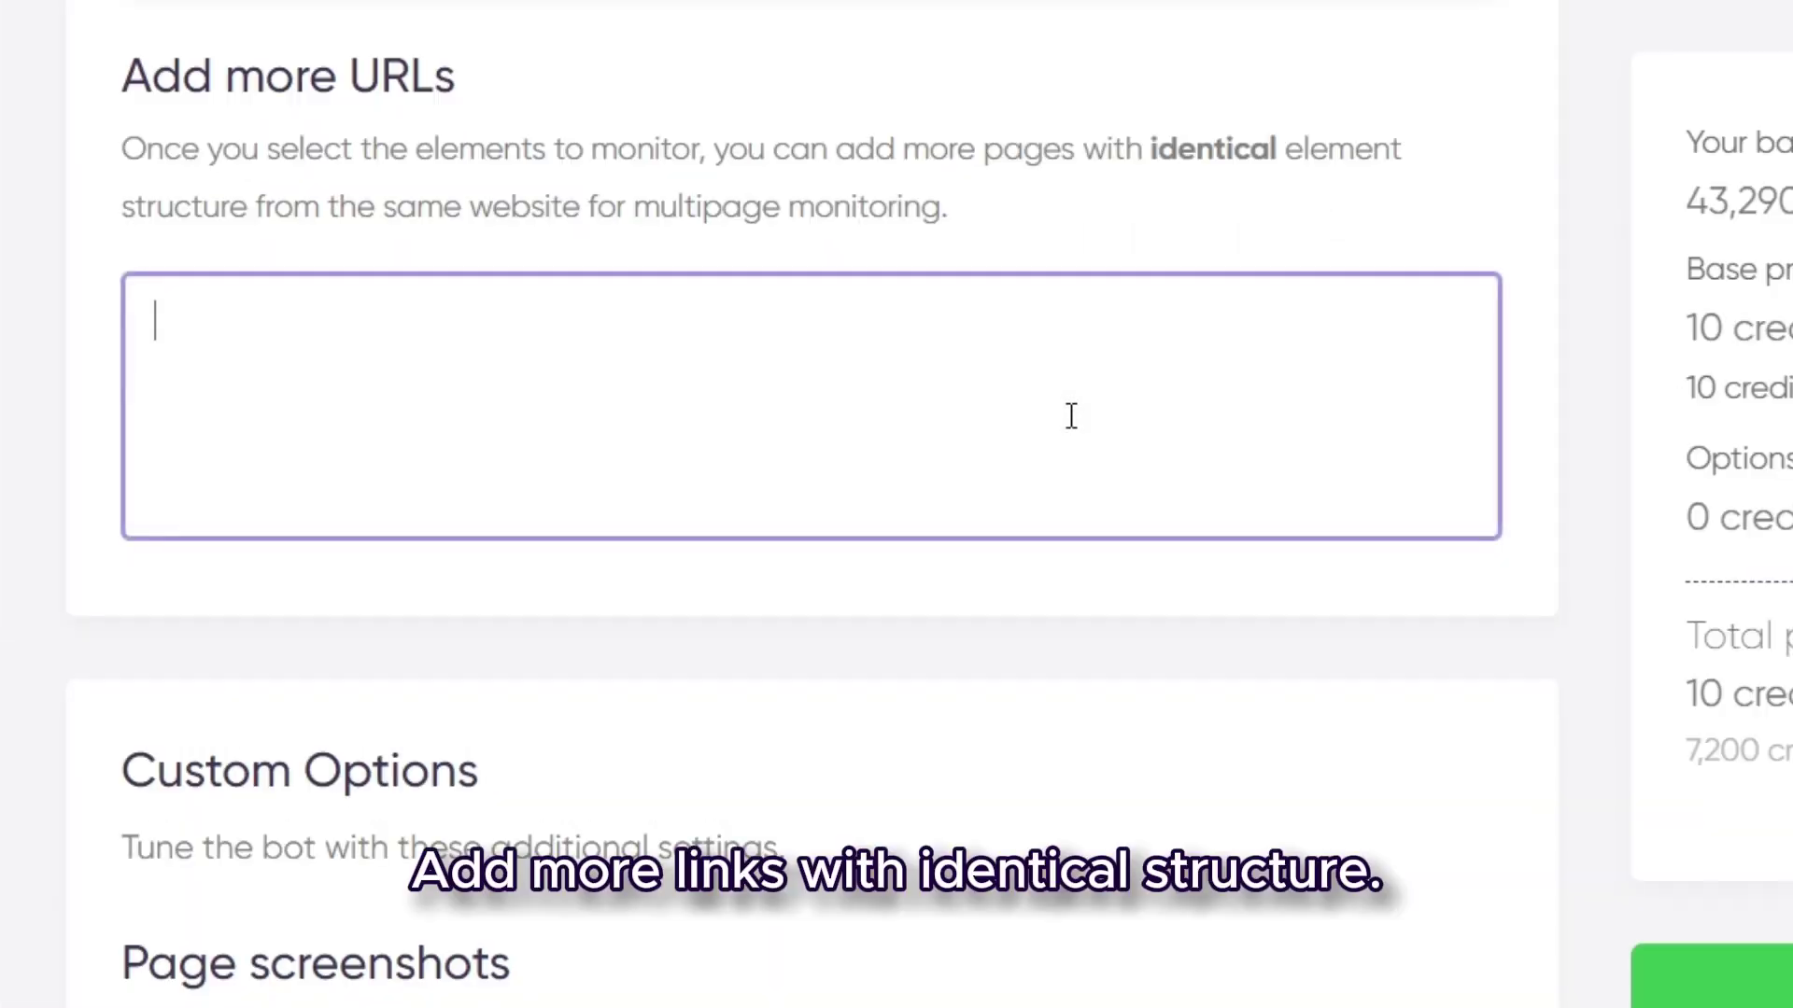
key("ctrl+v")
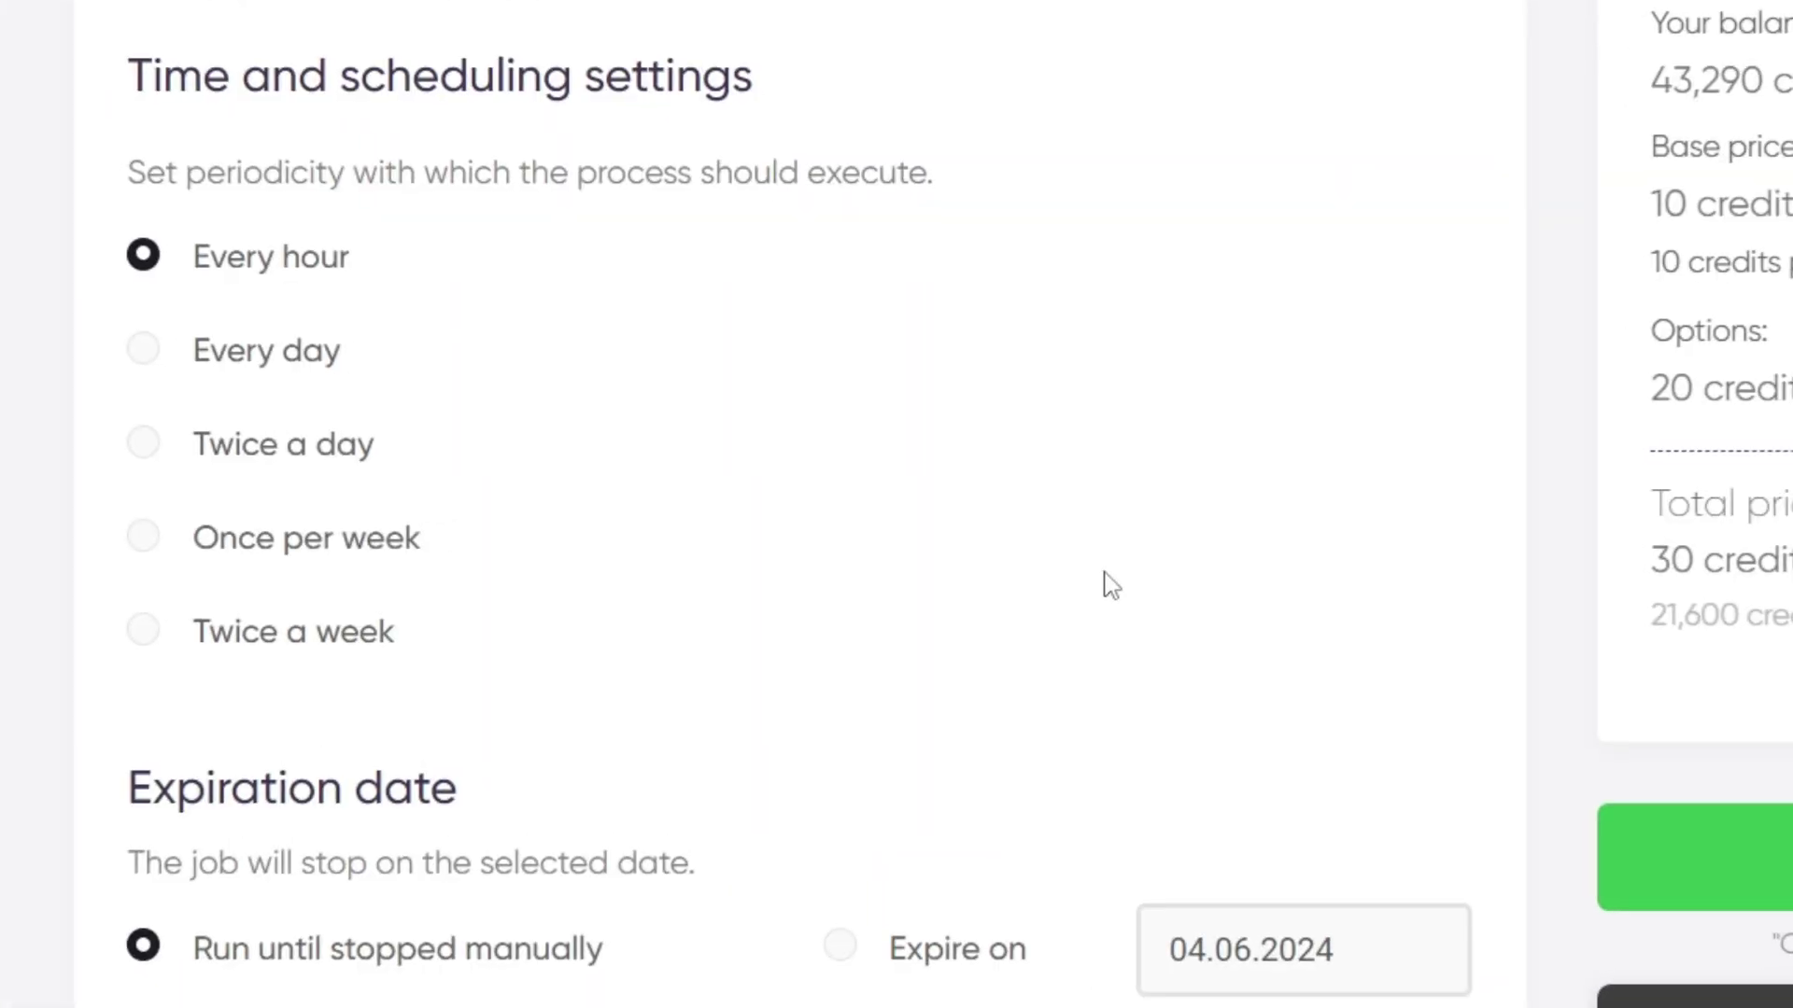
Schedule the monitoring bot to run twice a week, on Tuesday and Thursday, and choose the run time.
left_click(144, 631)
left_click(457, 746)
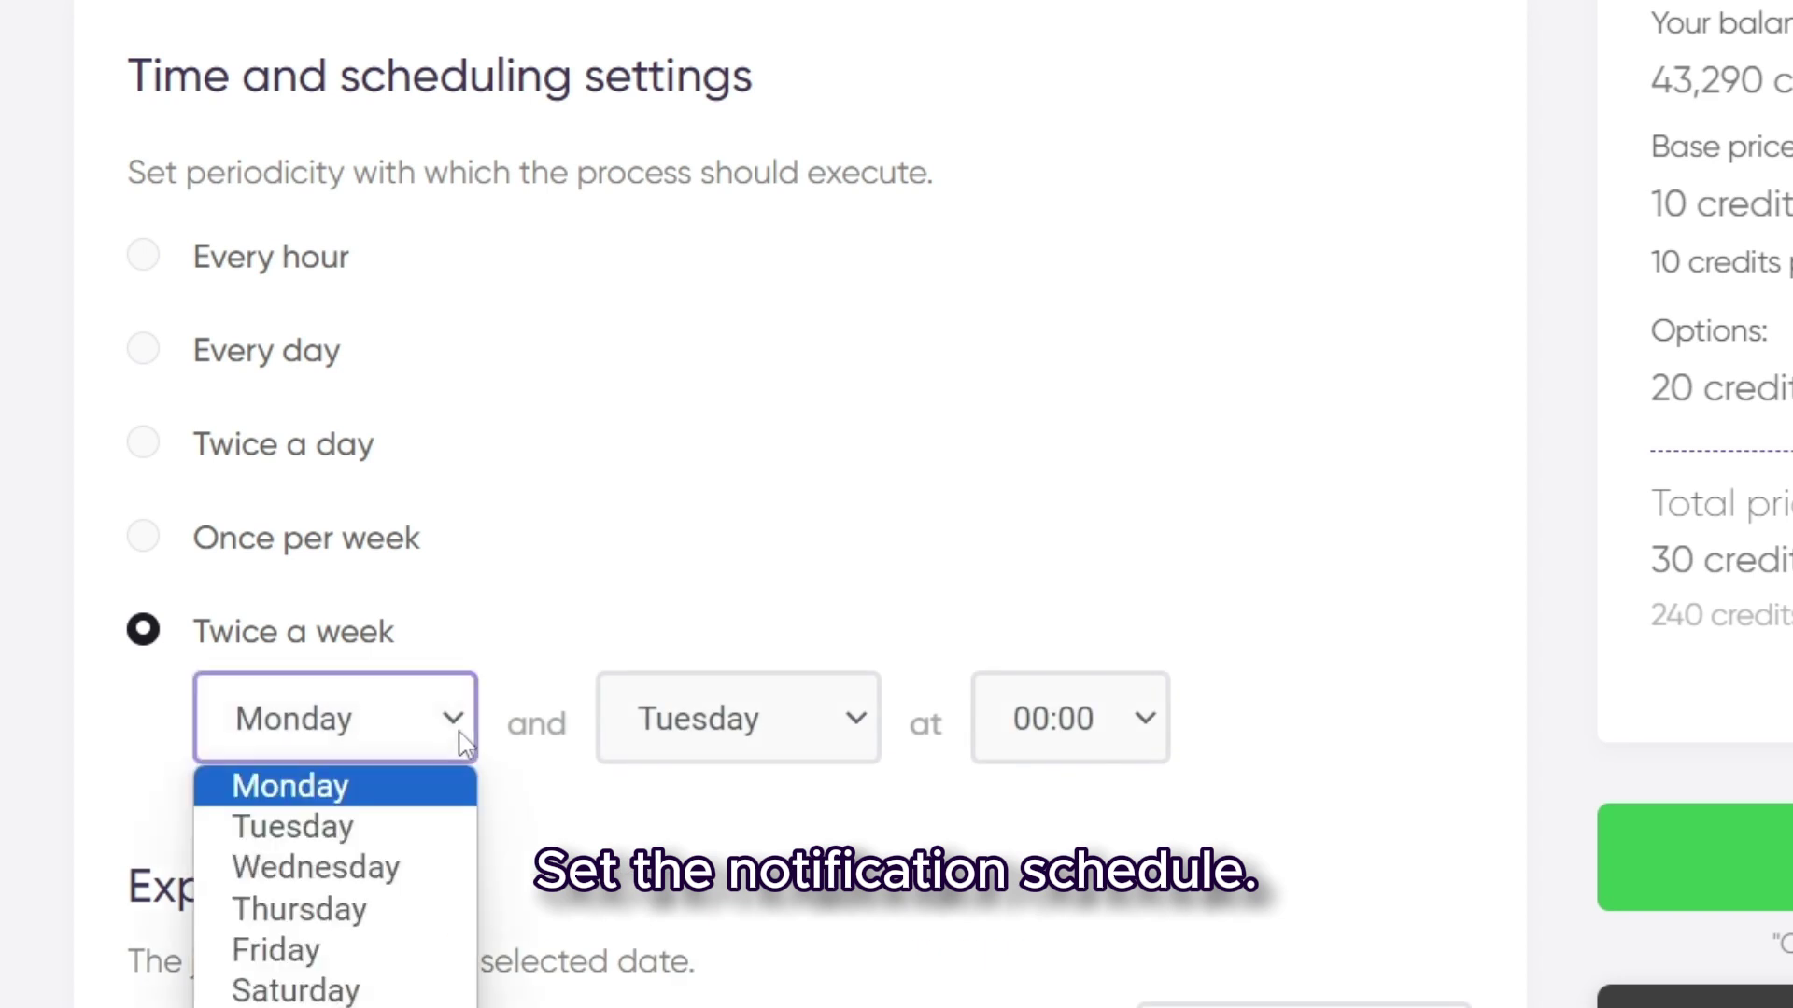
left_click(412, 824)
left_click(852, 732)
left_click(823, 870)
left_click(1144, 720)
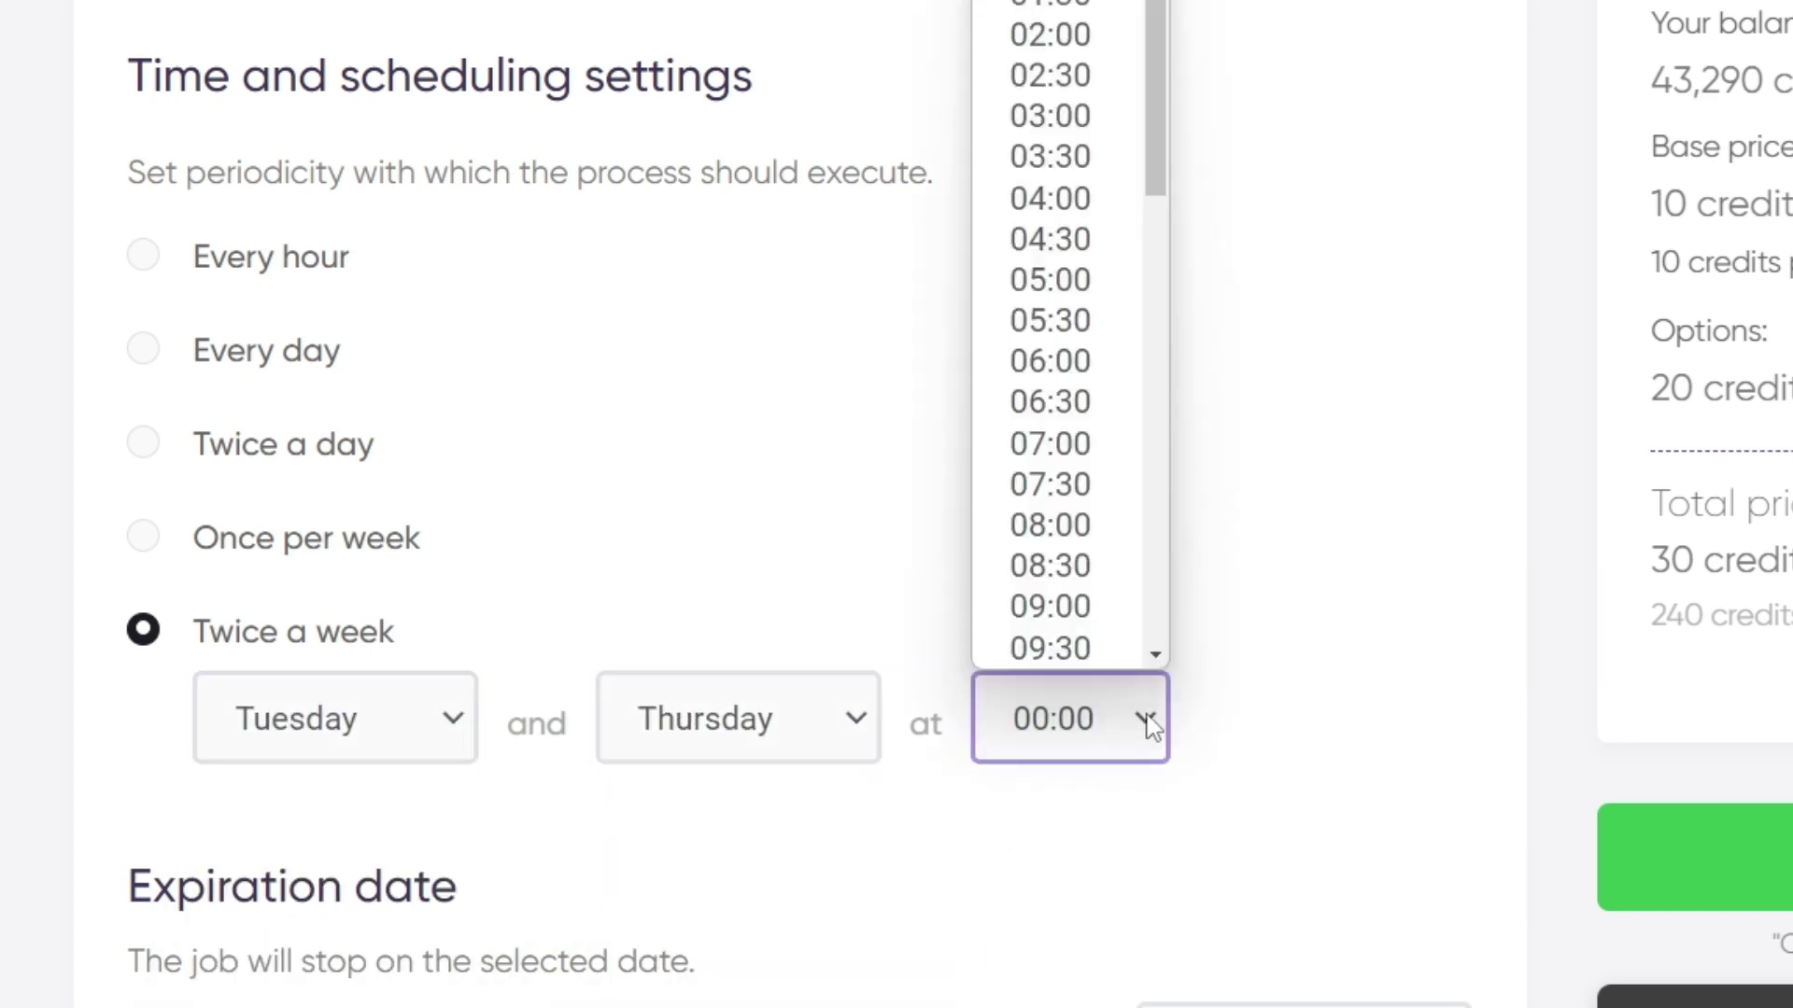
scroll(1082, 541, "down", 3)
left_click(1091, 385)
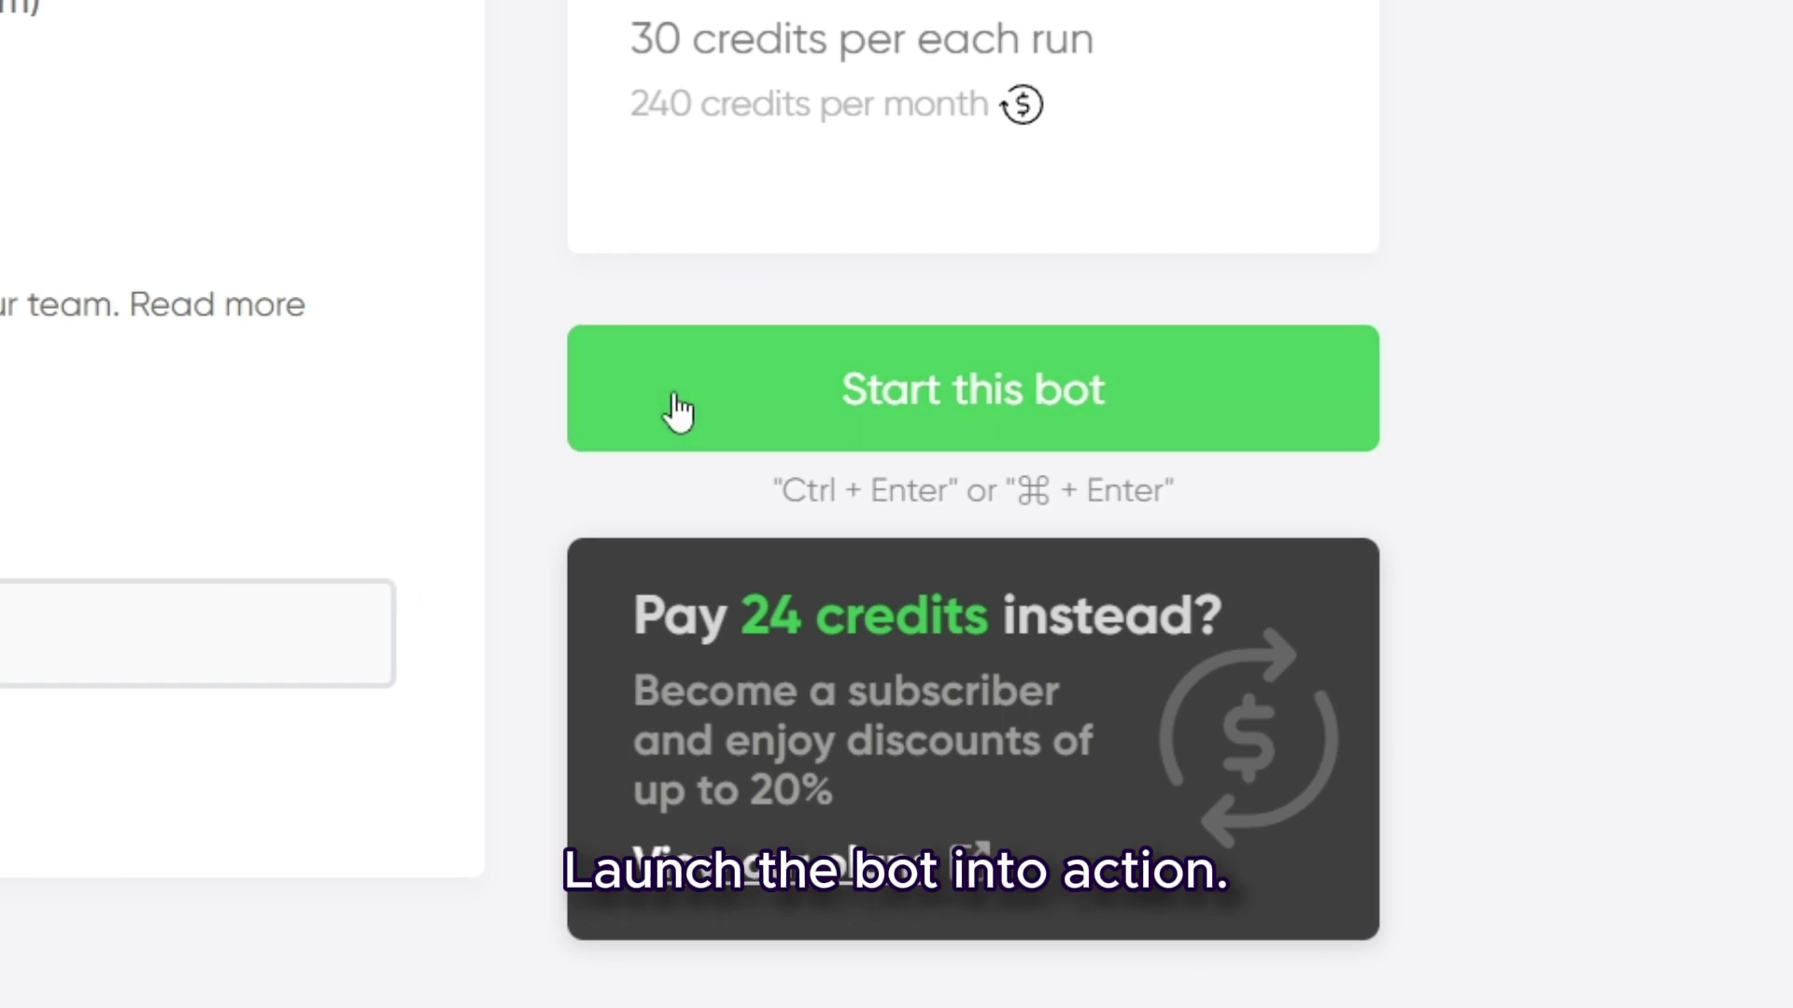
Start the monitoring bot and examine the further columns of the exported Kylie product price table.
left_click(678, 411)
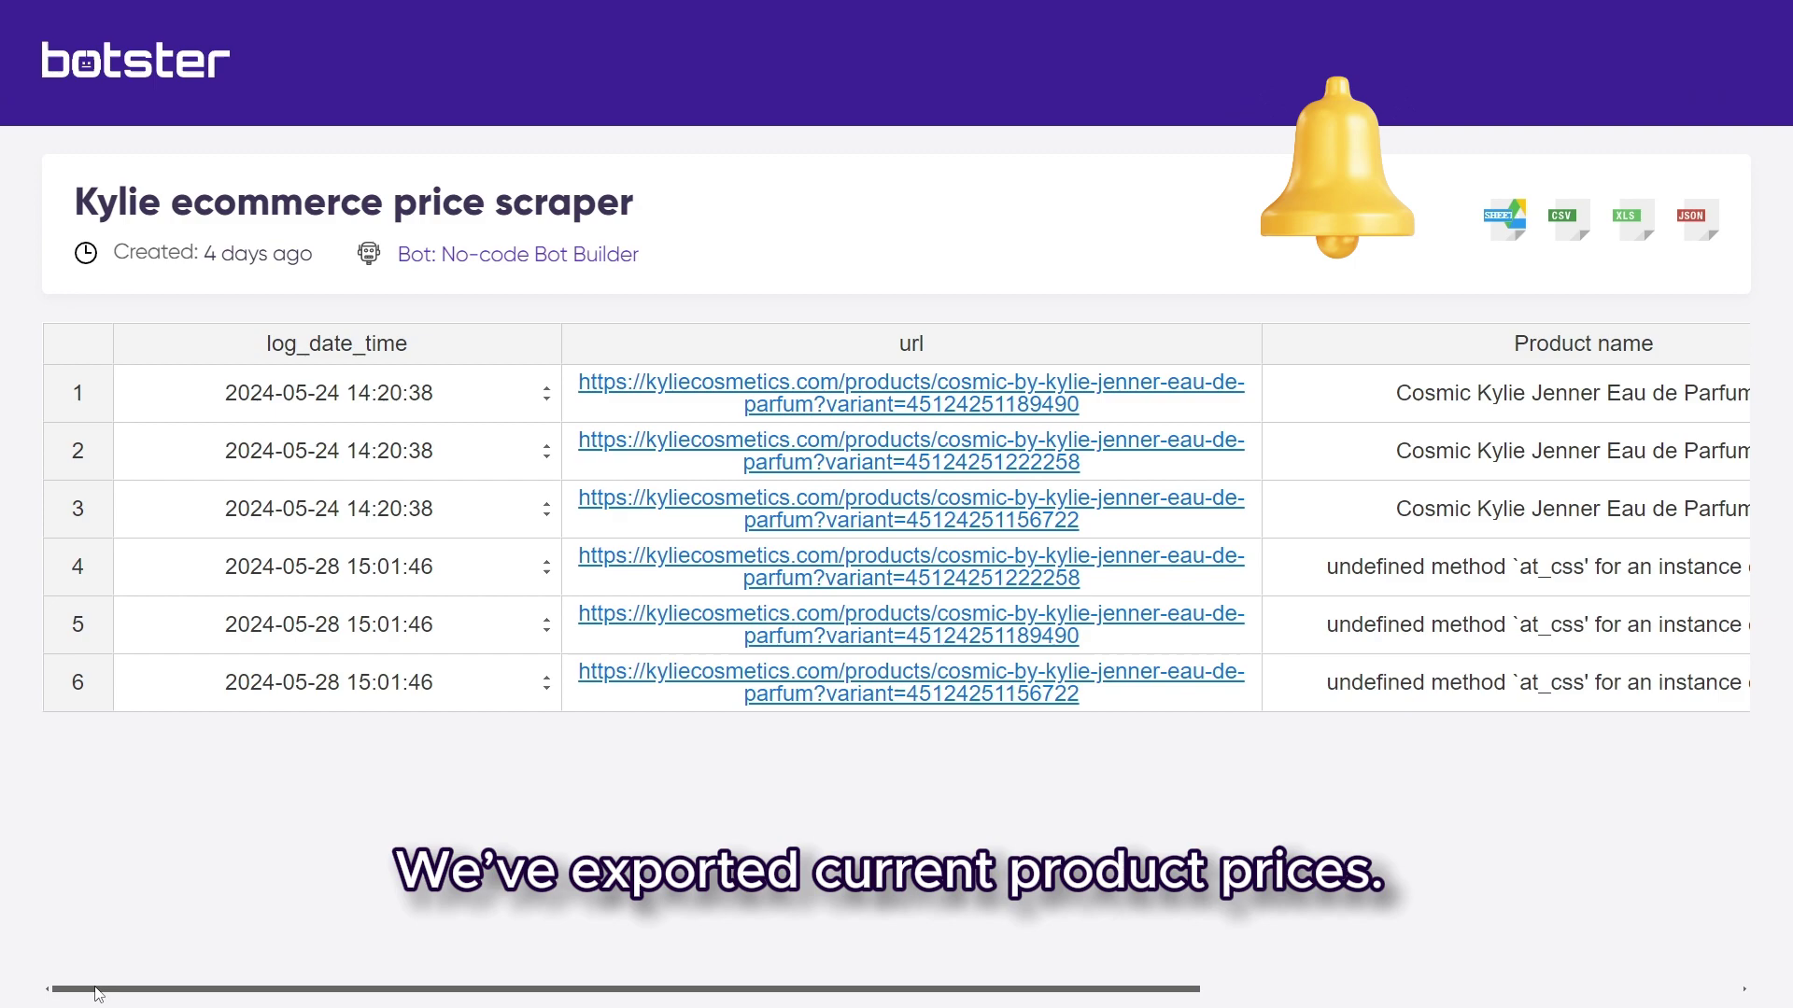
left_click_drag(96, 991, 448, 989)
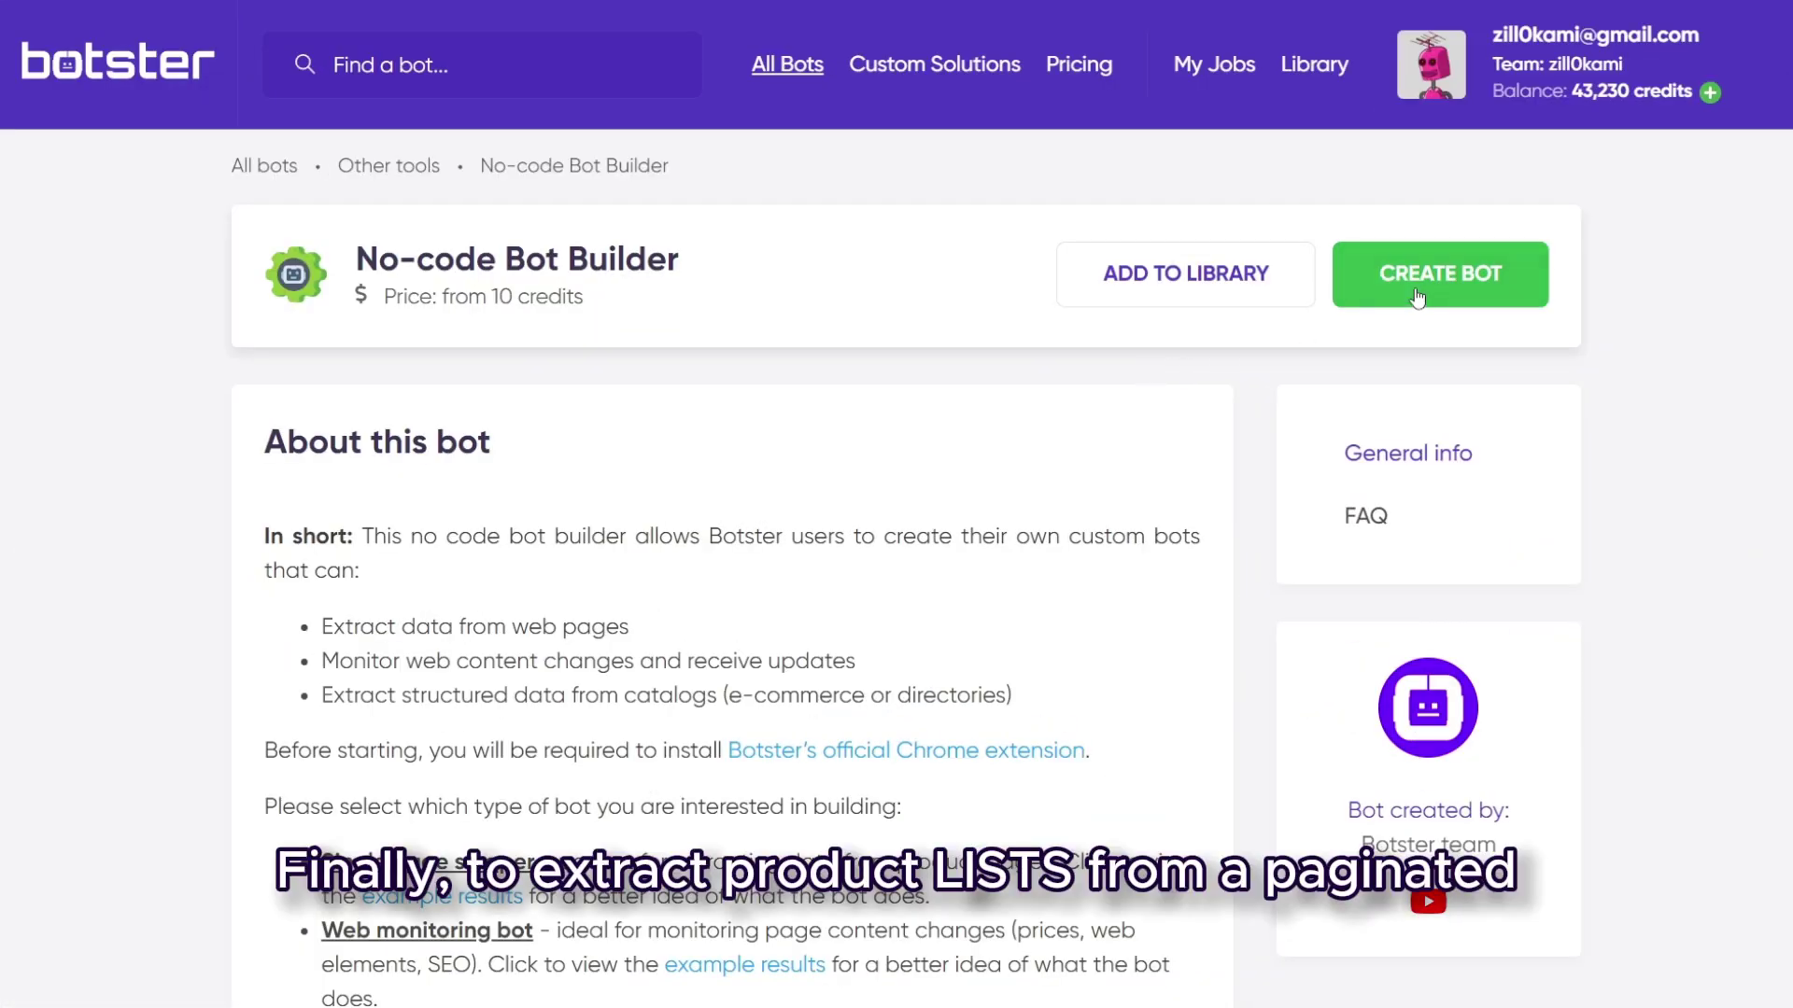
left_click(1417, 297)
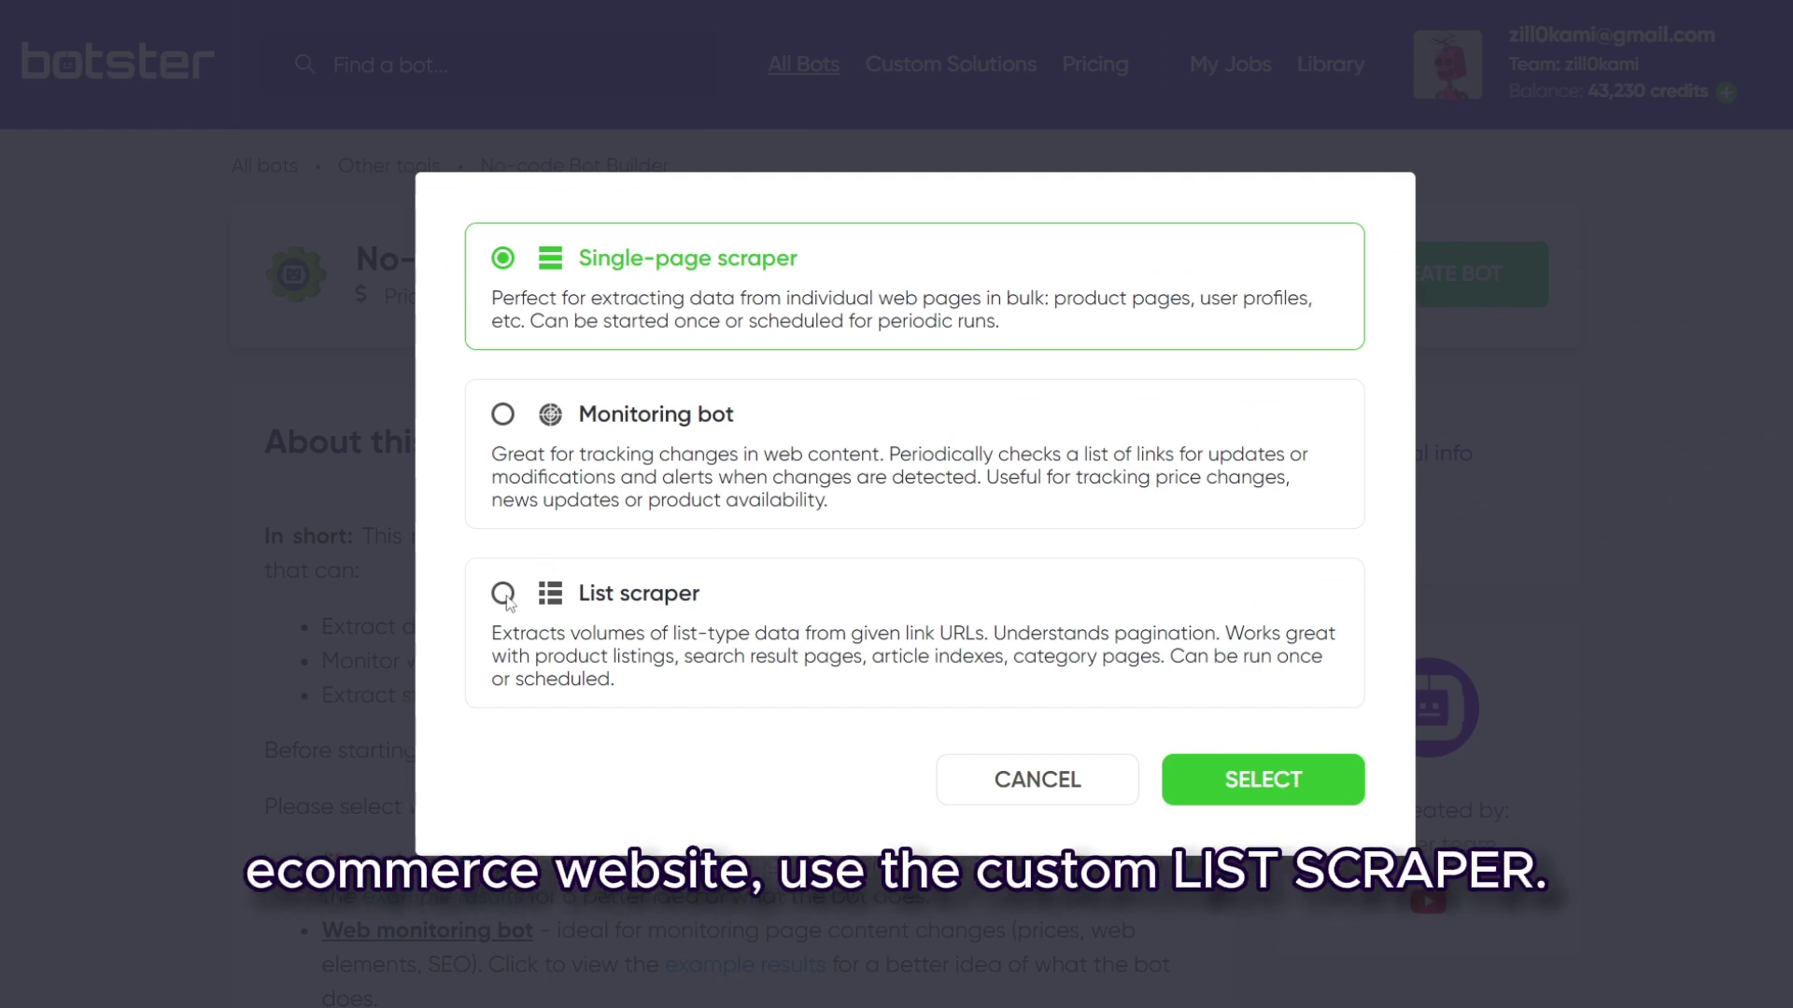
left_click(506, 600)
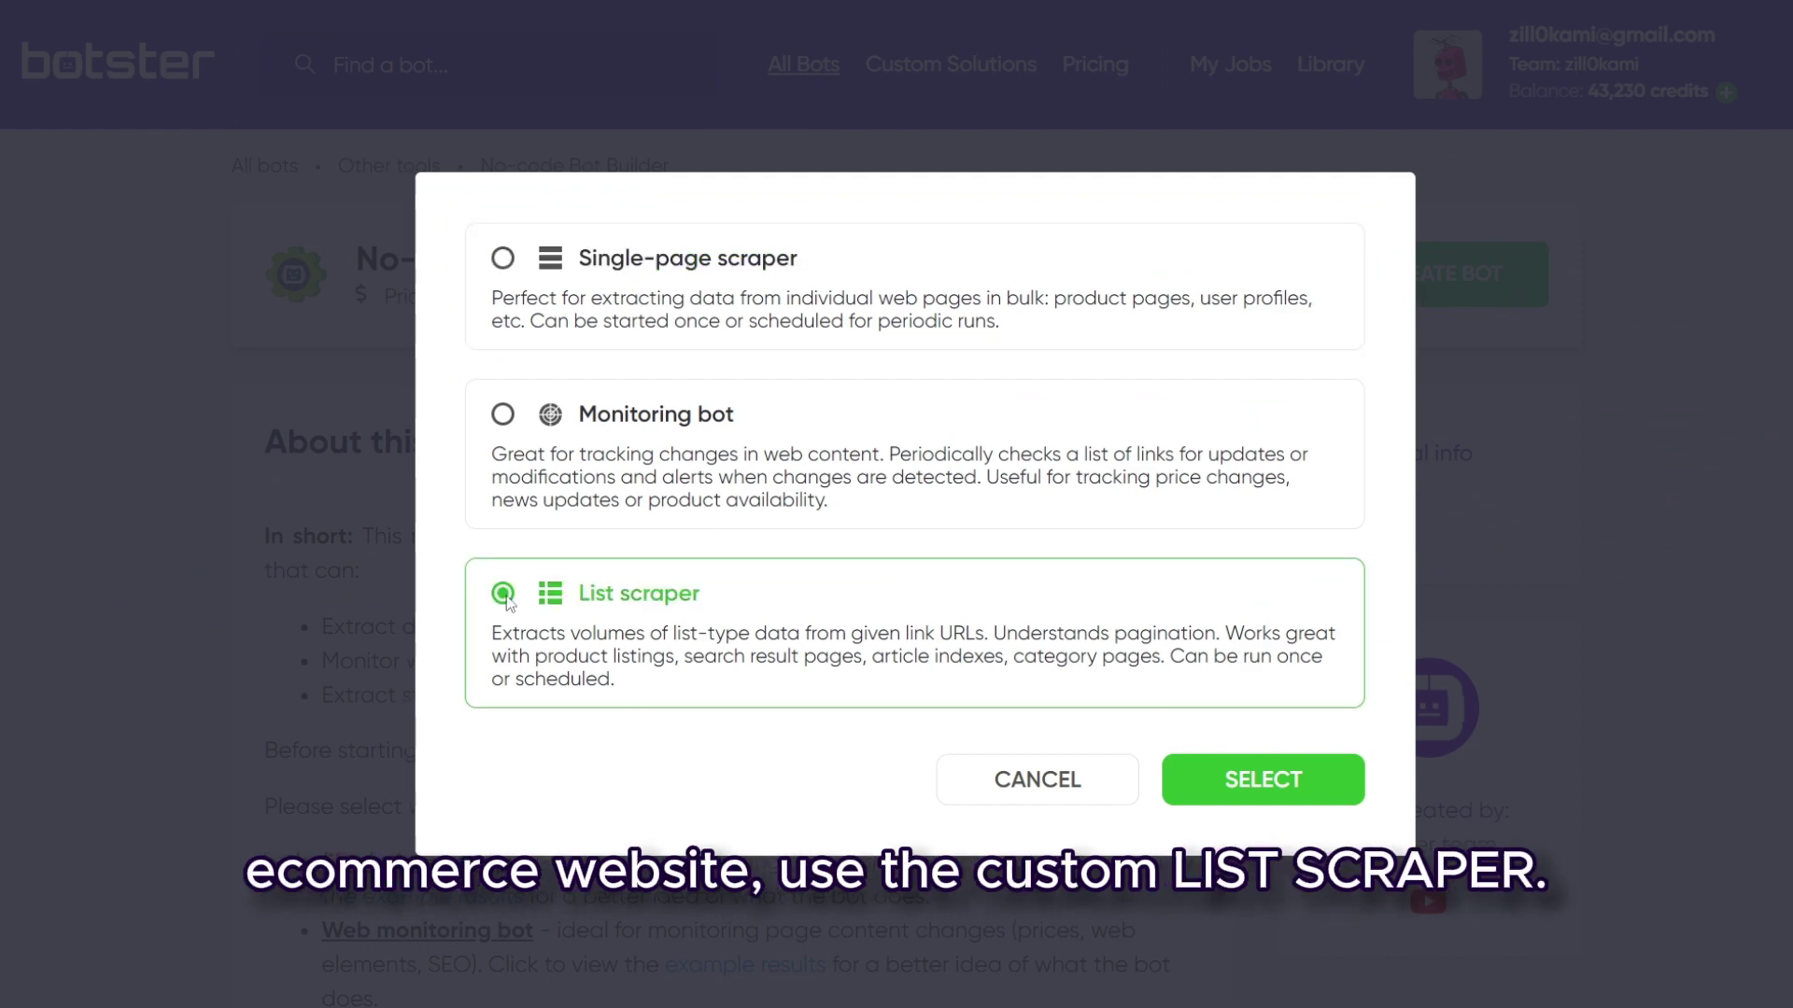
left_click(1187, 782)
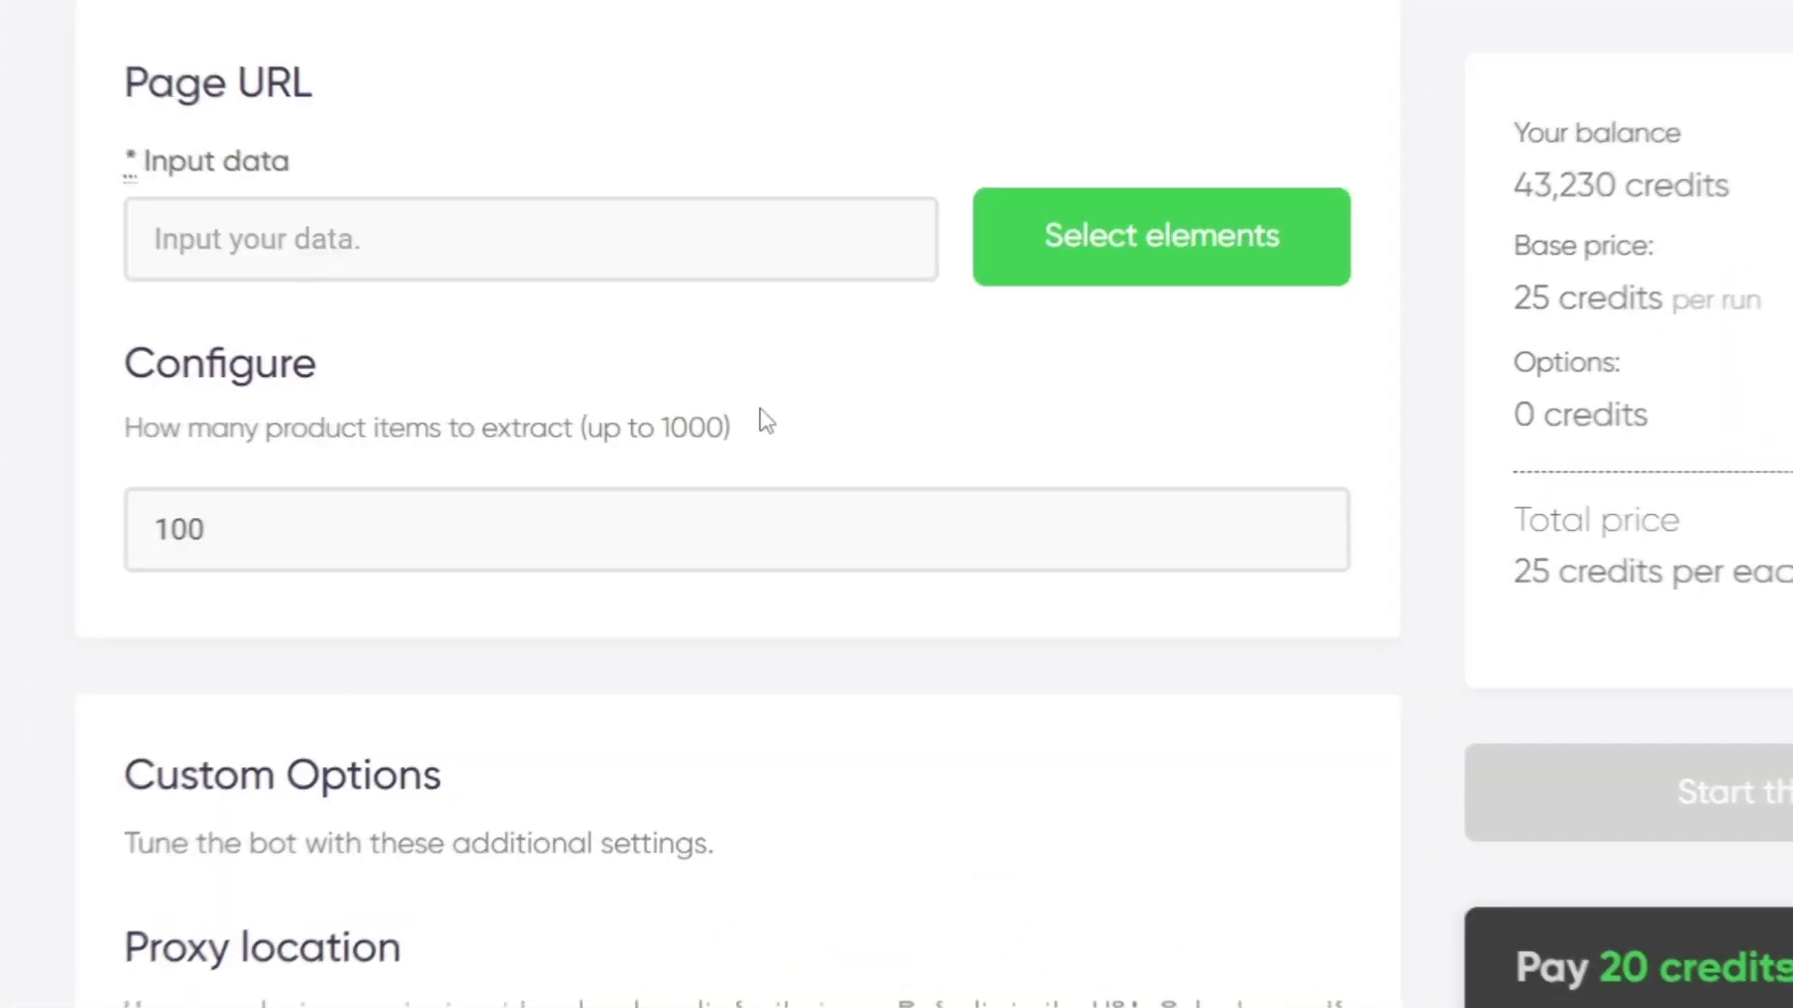
type("https://kyliecosmetics.com/collections/kylie-cosmetics-lips-lip-glosses")
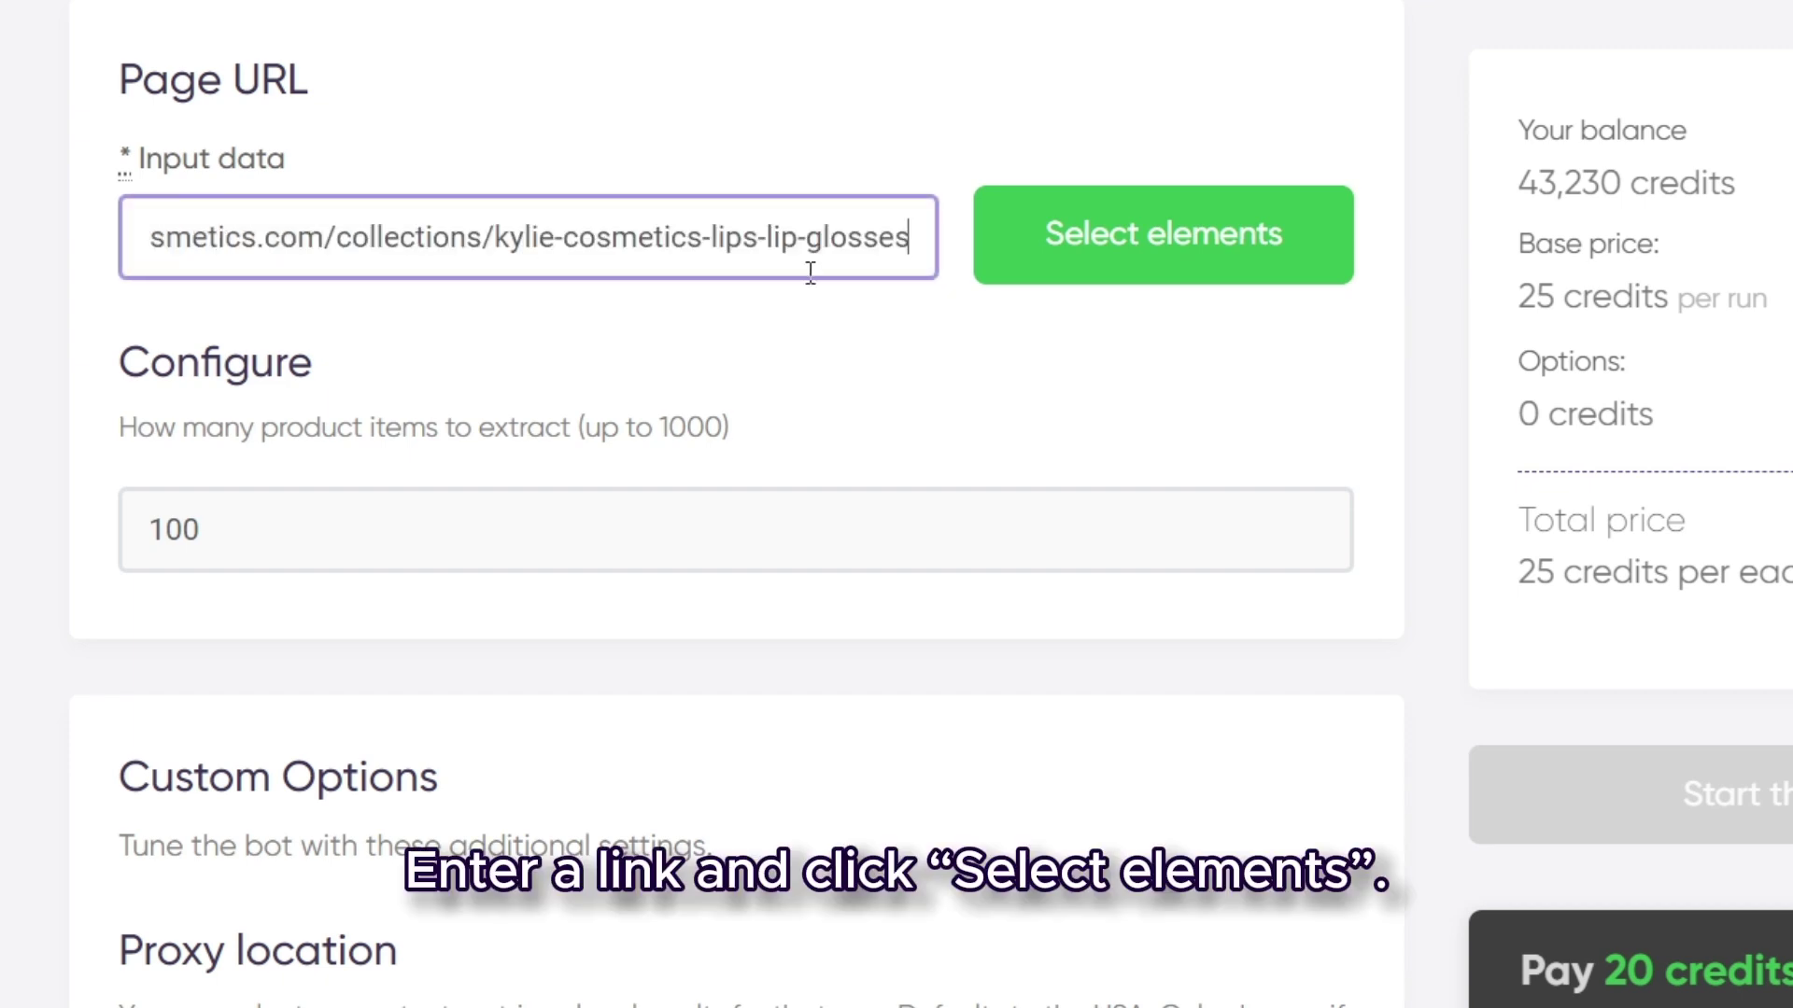
left_click(991, 264)
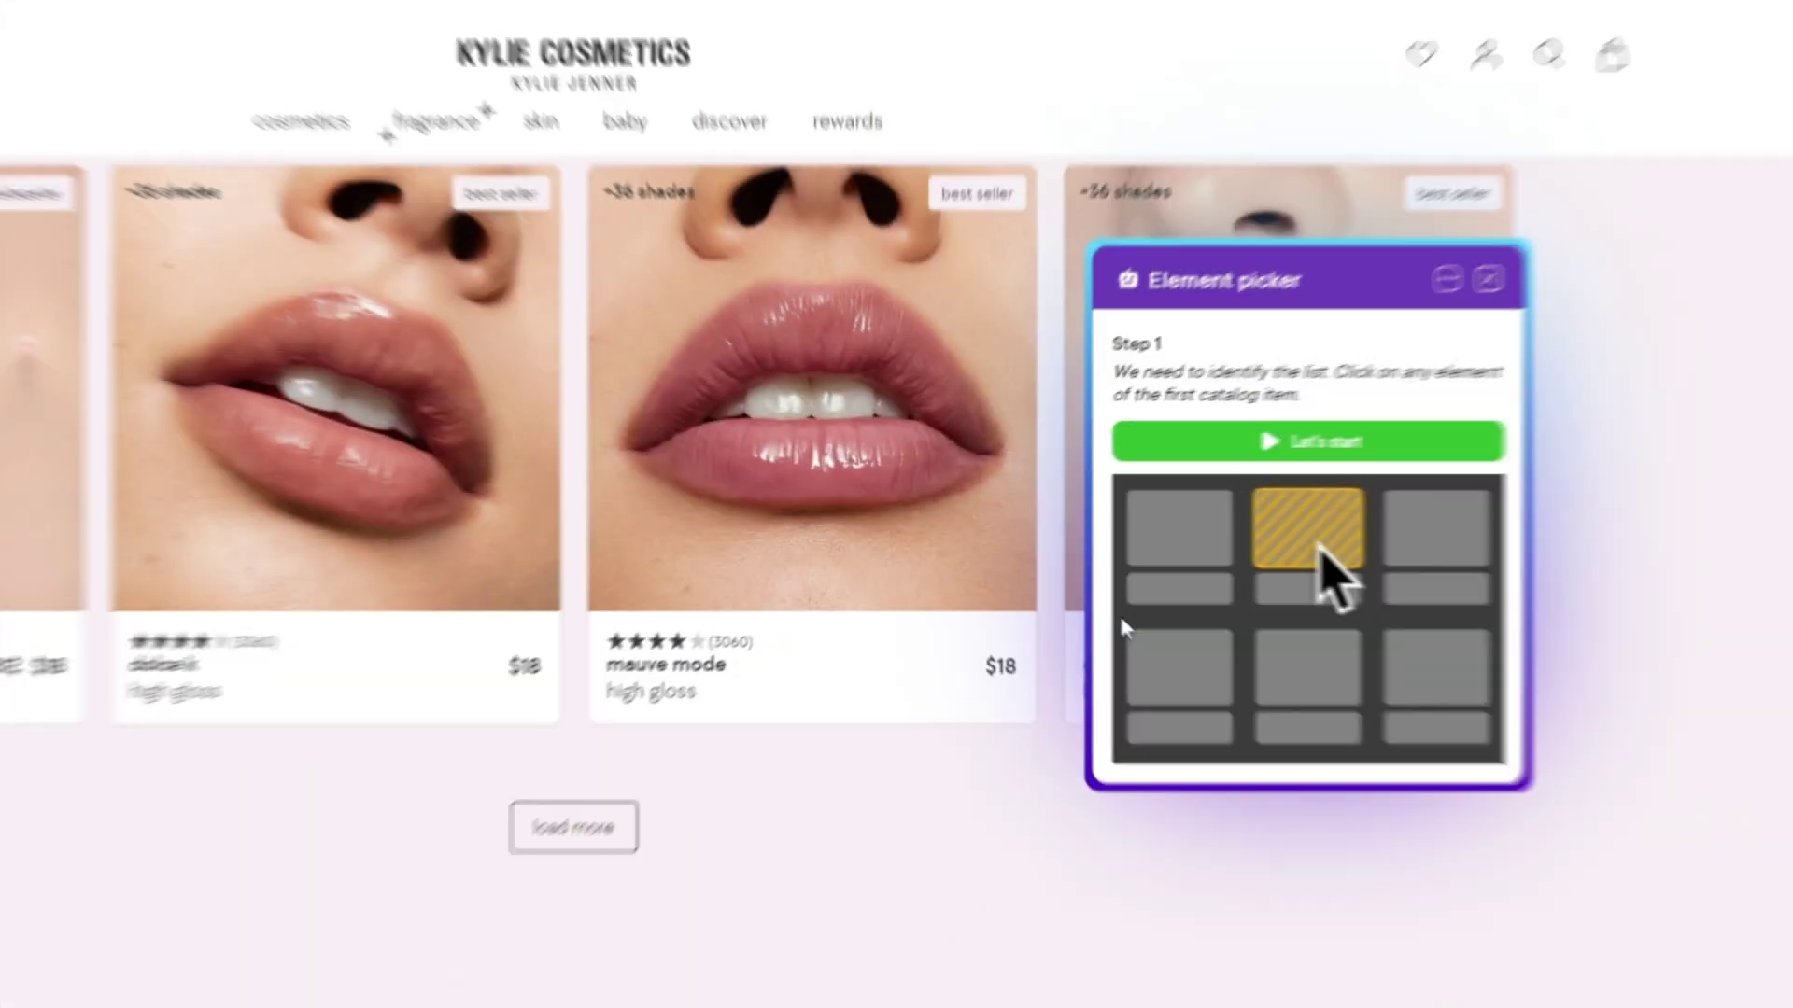
Identify the product list from the mauve mode lip gloss and add its name and price as text fields.
left_click(1251, 444)
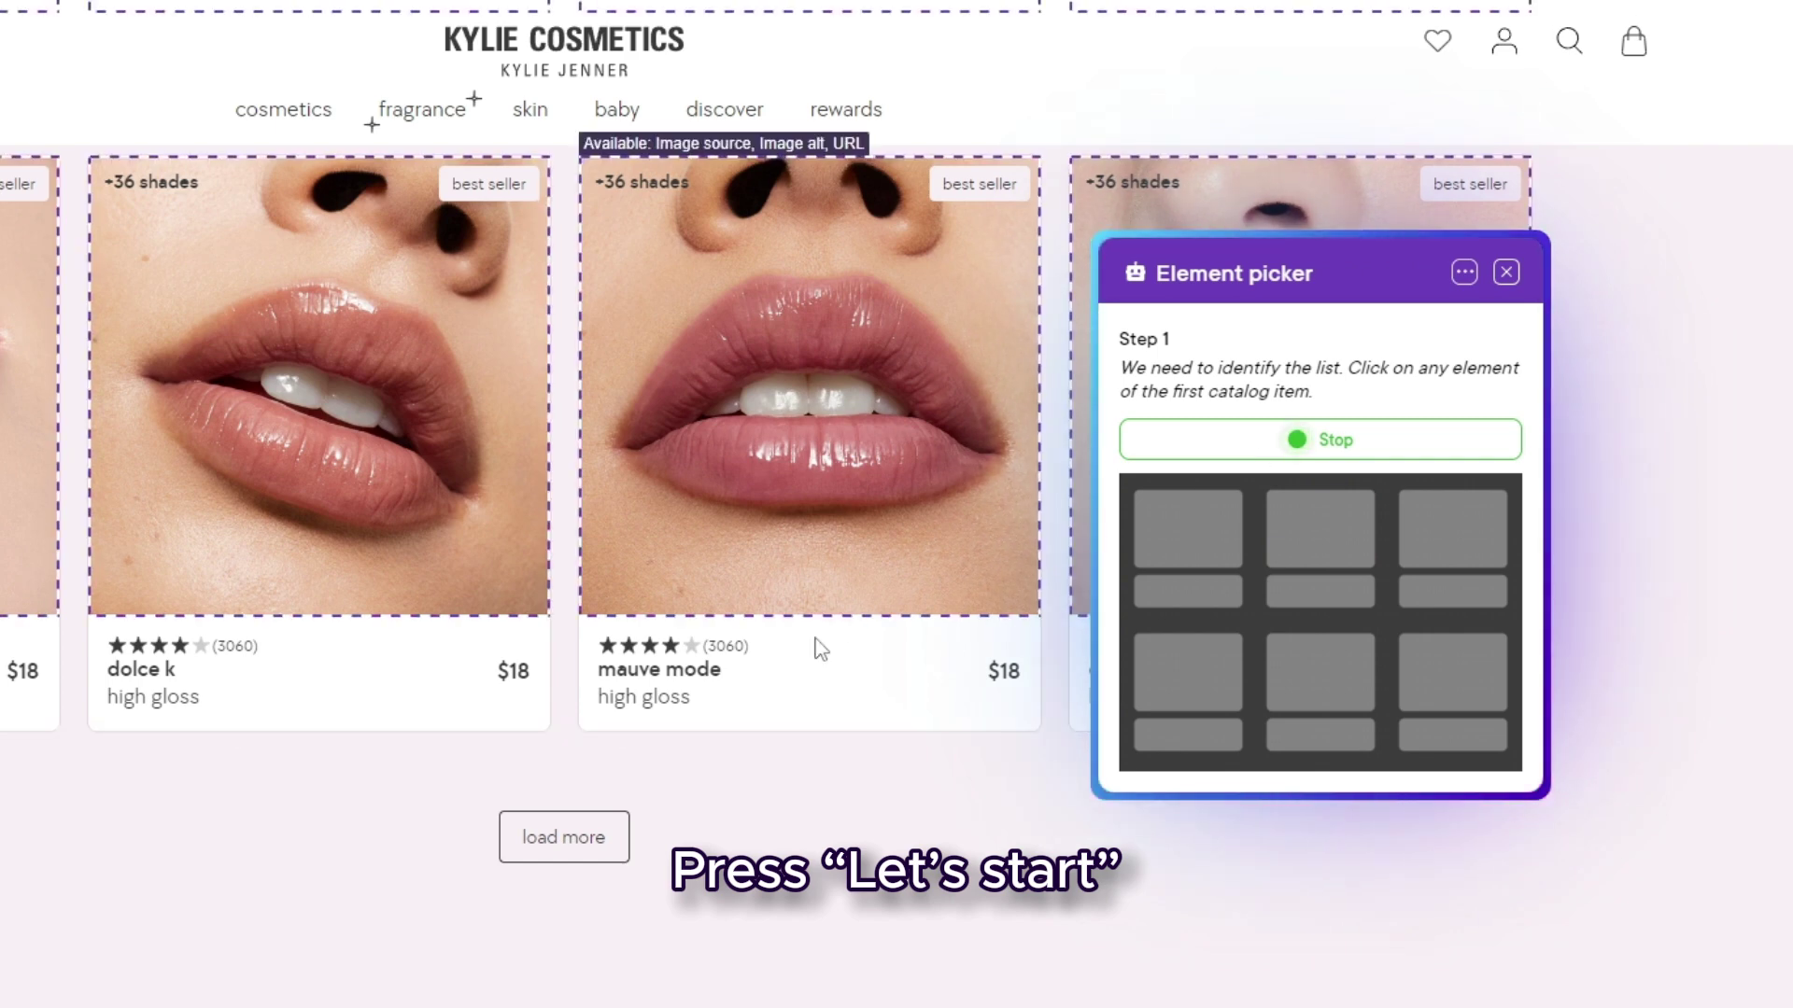
left_click(672, 670)
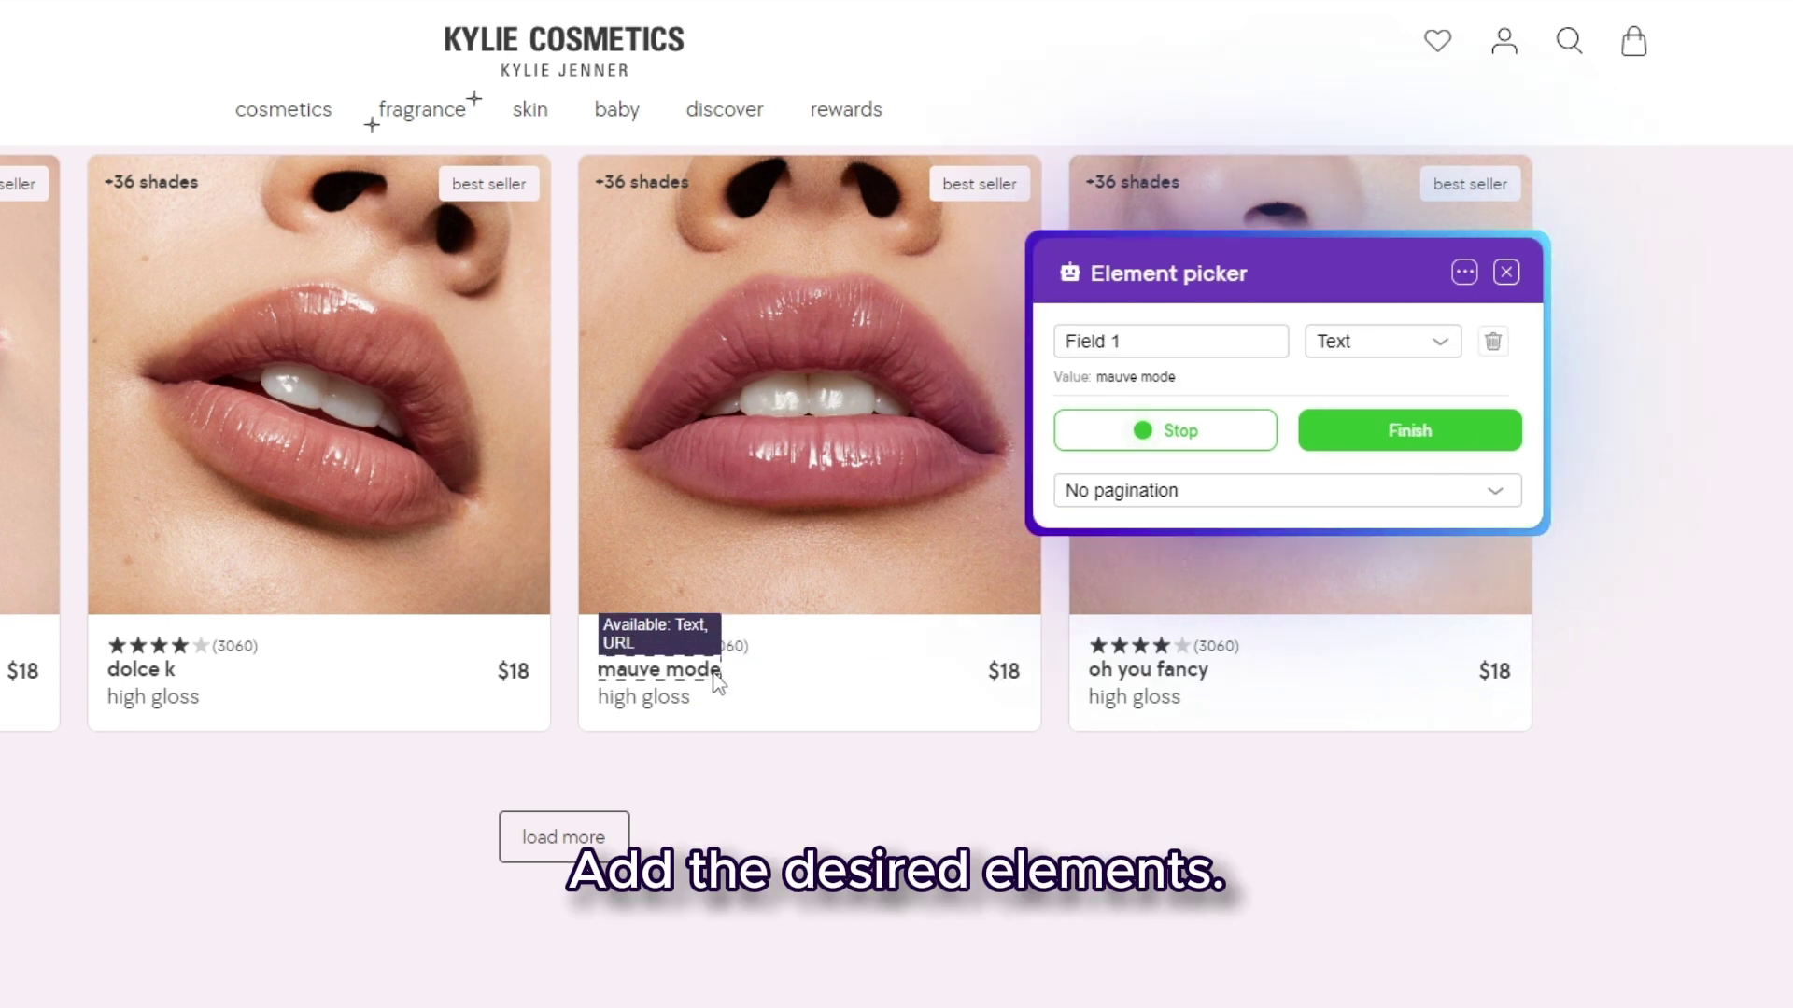
left_click(1006, 674)
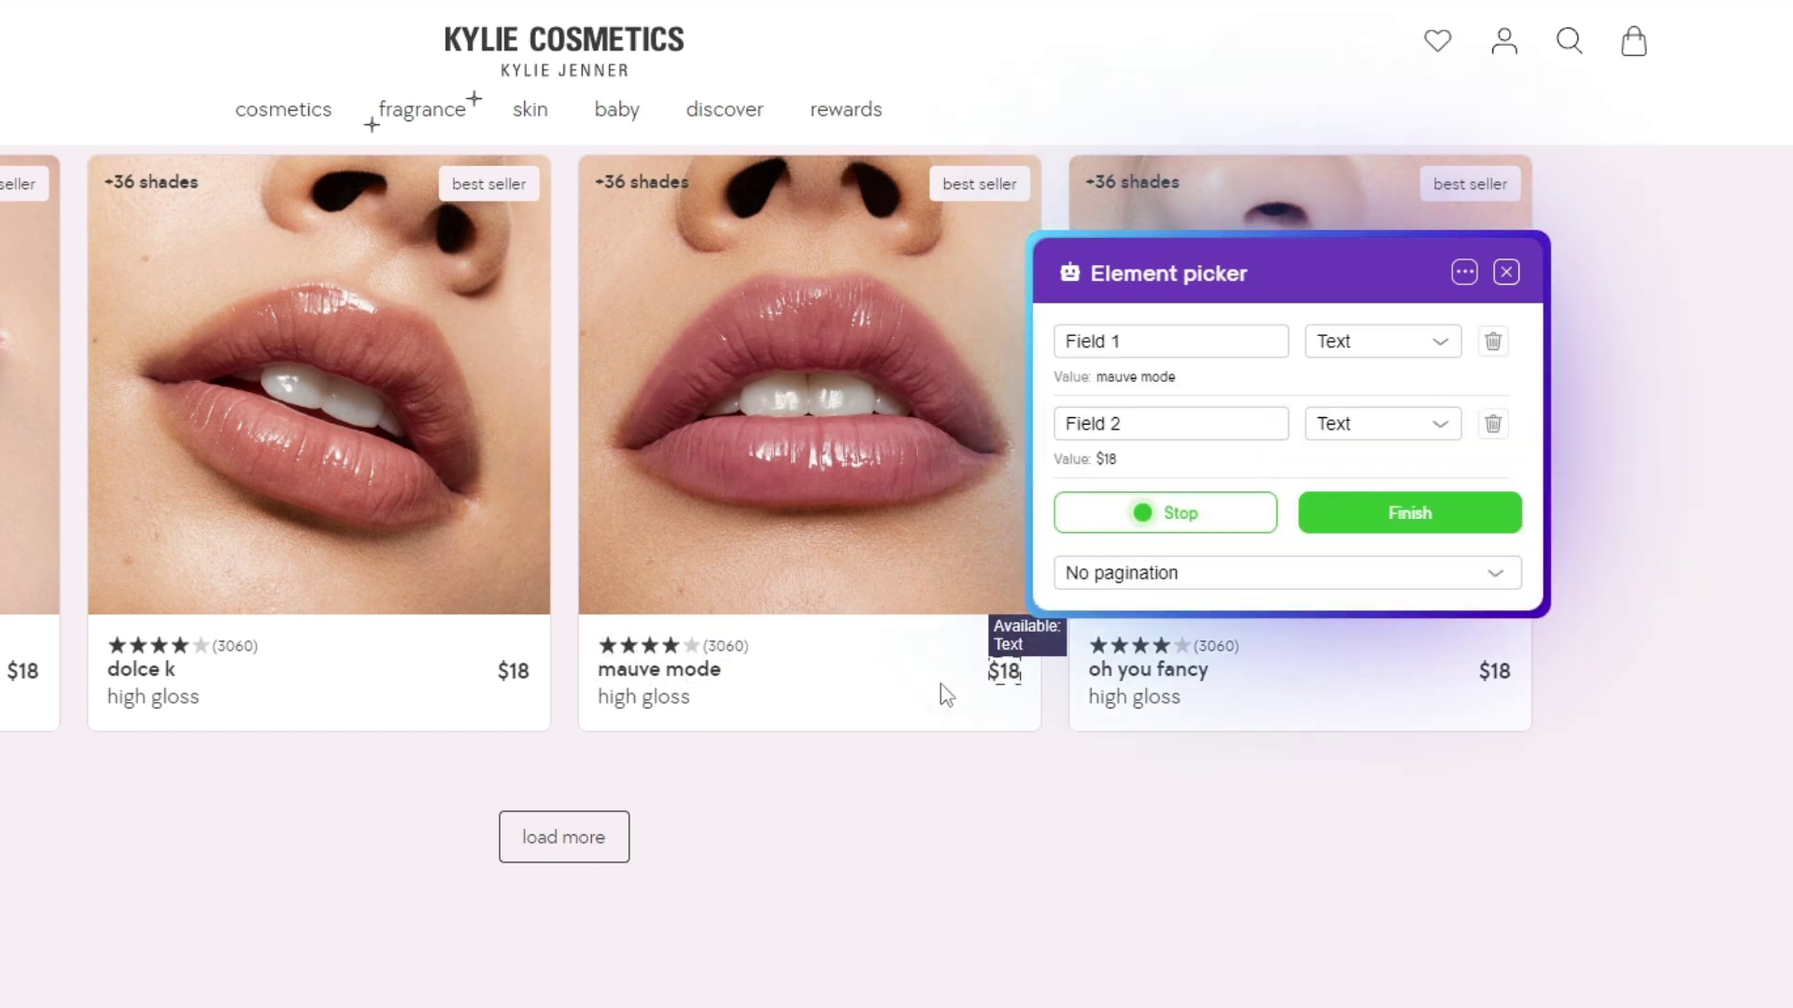
Add mauve mode's "high gloss" description as a text field and set Button pagination using the page's load more button, finishing the element selection.
left_click(669, 711)
left_click(1209, 656)
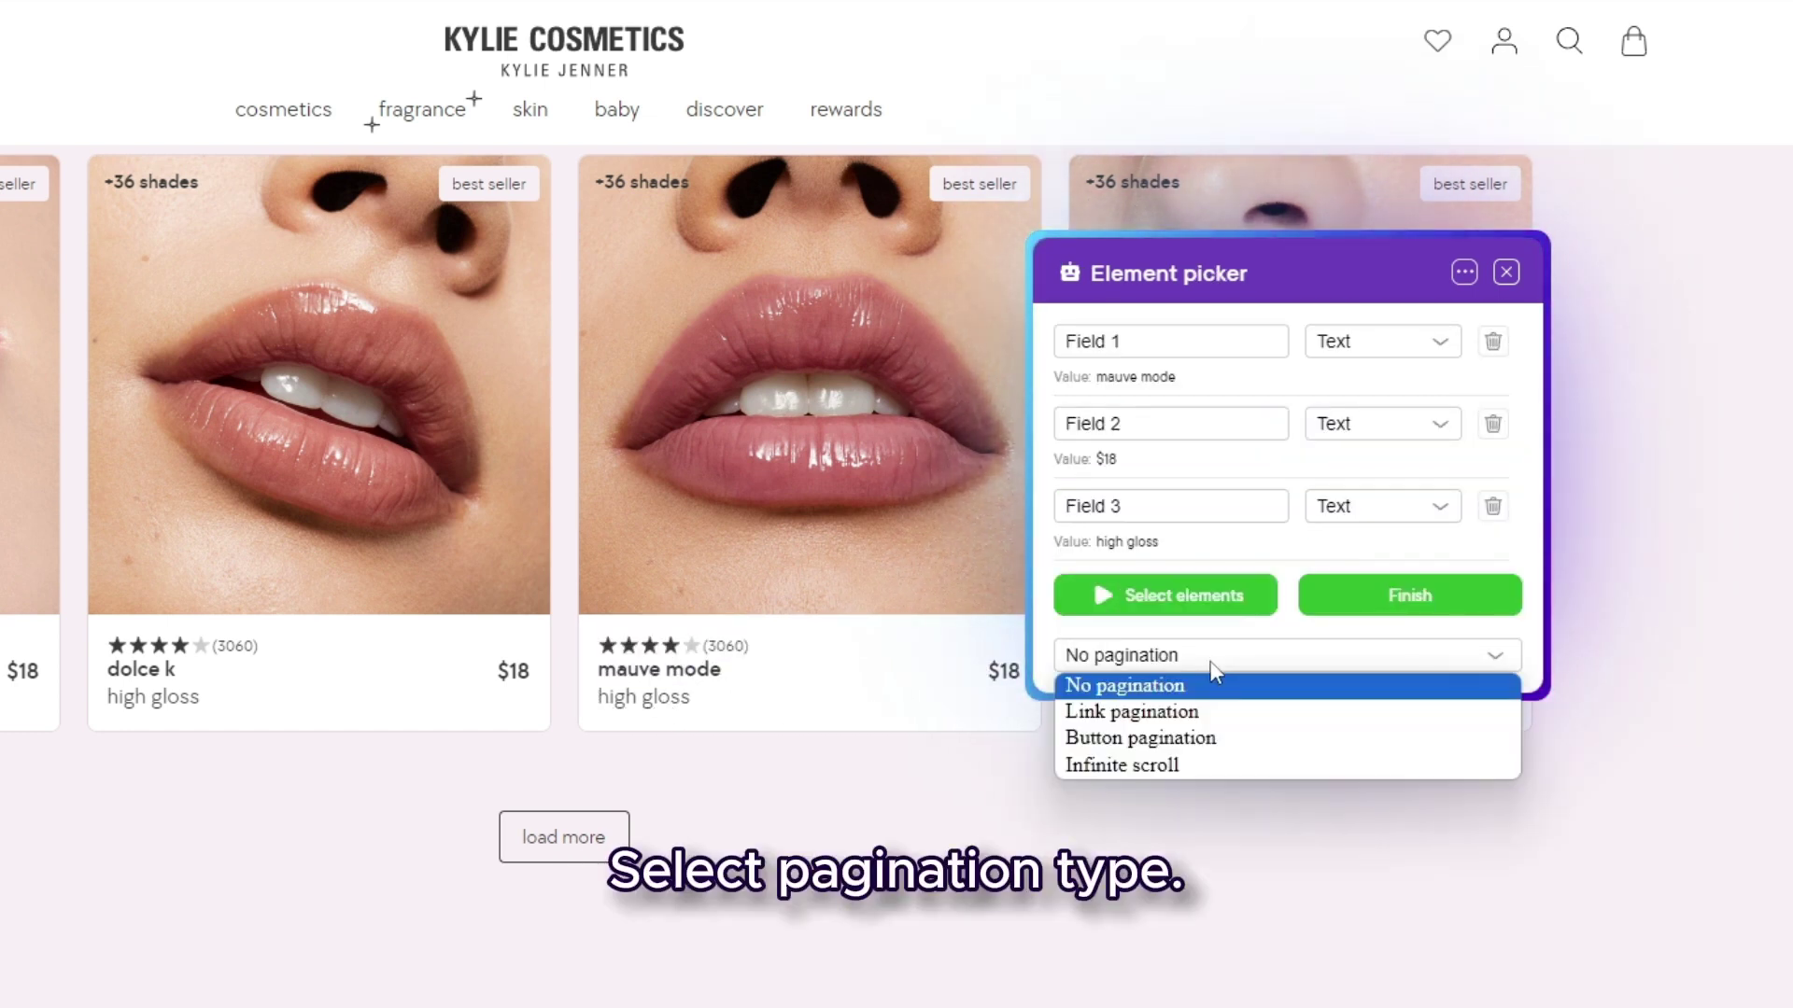
left_click(1174, 737)
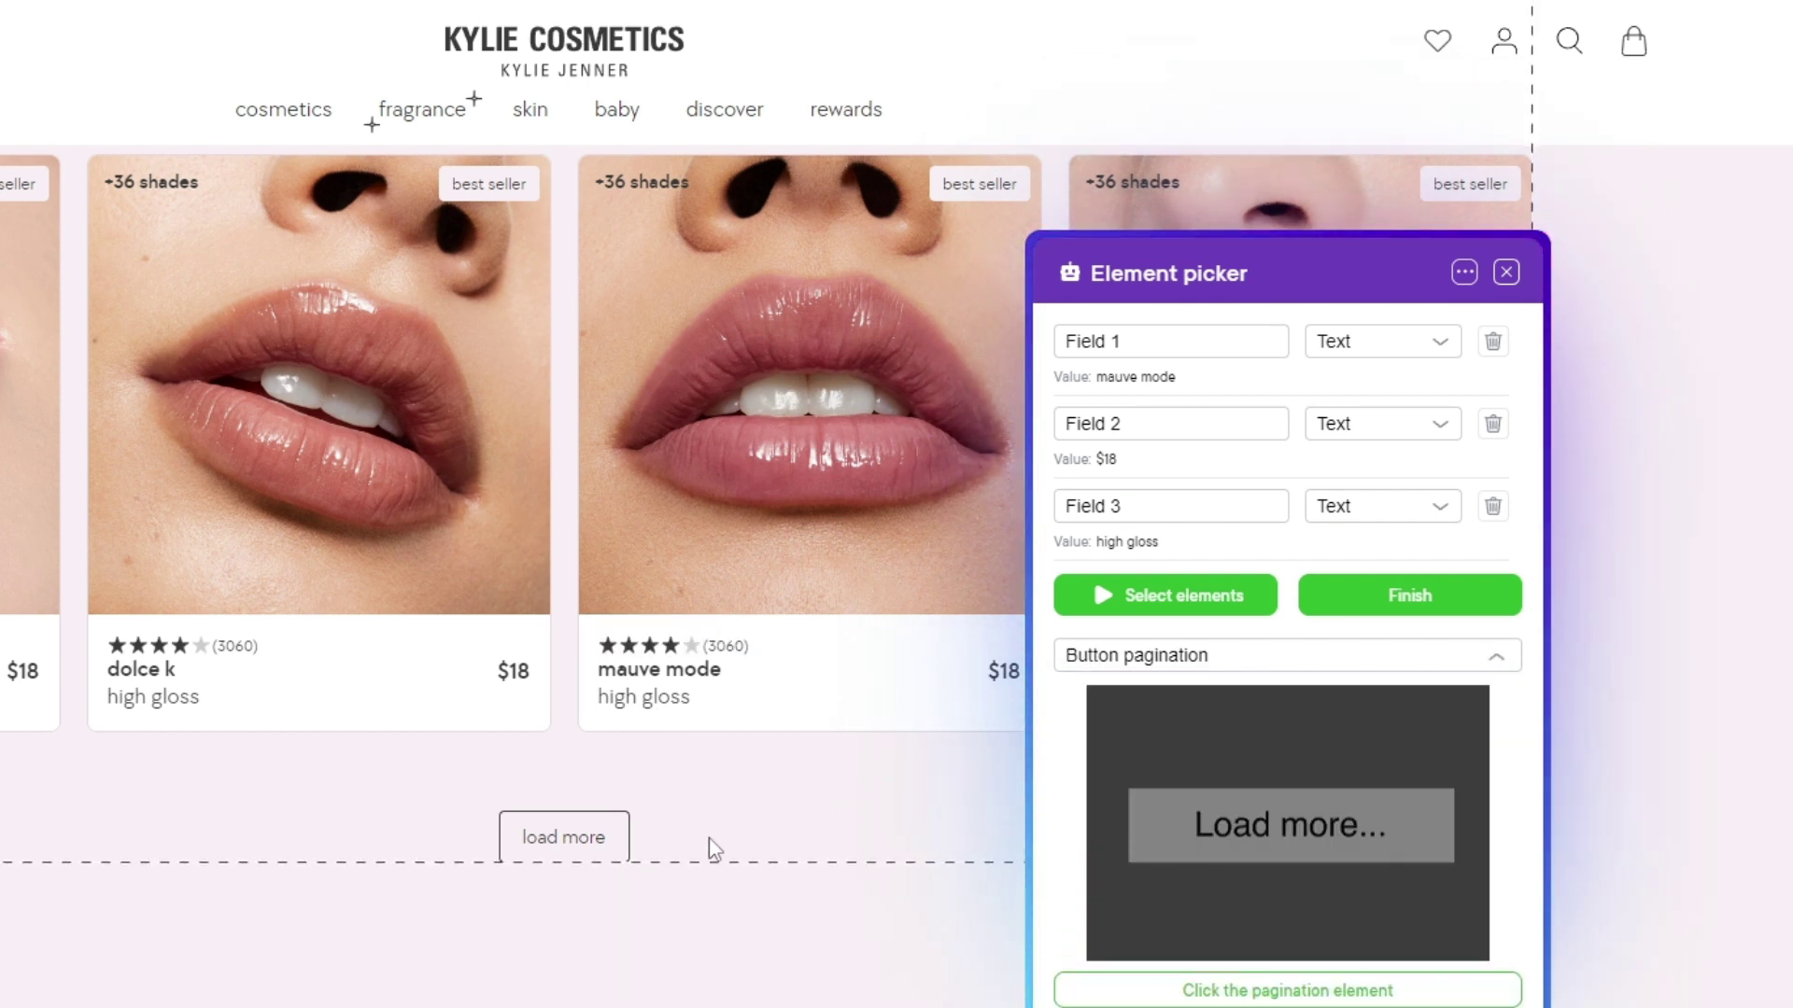
left_click(583, 857)
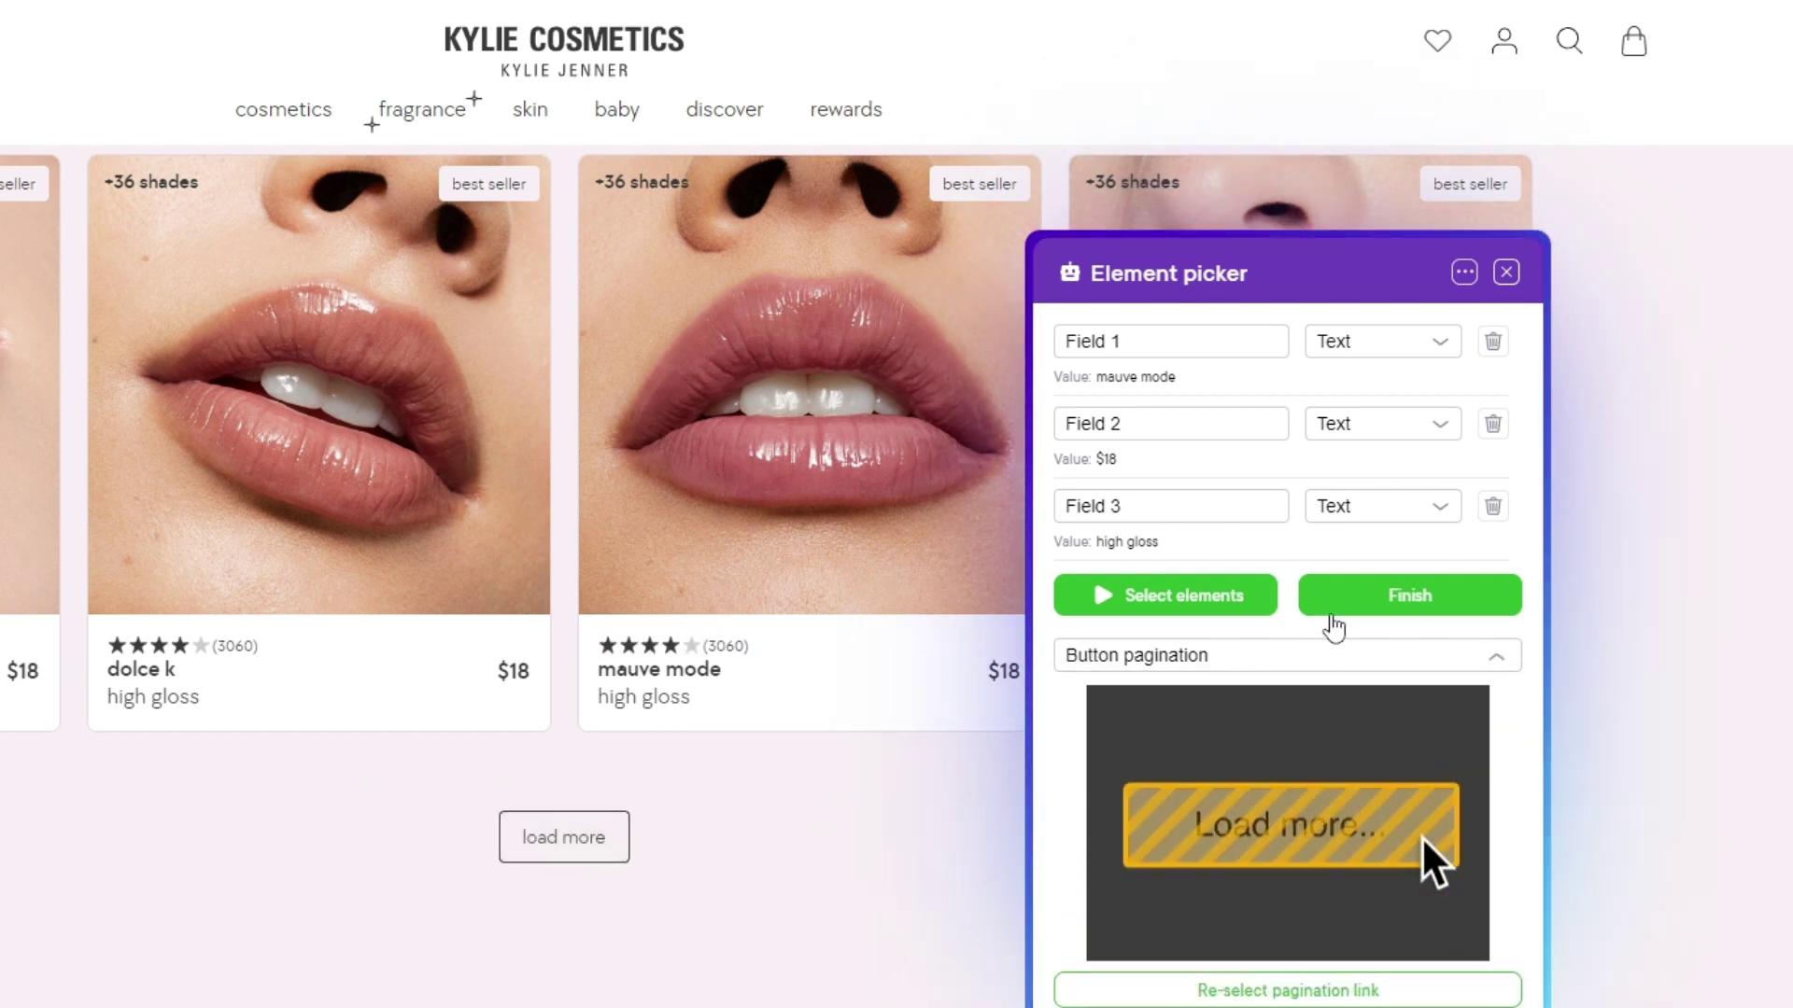
left_click(1354, 598)
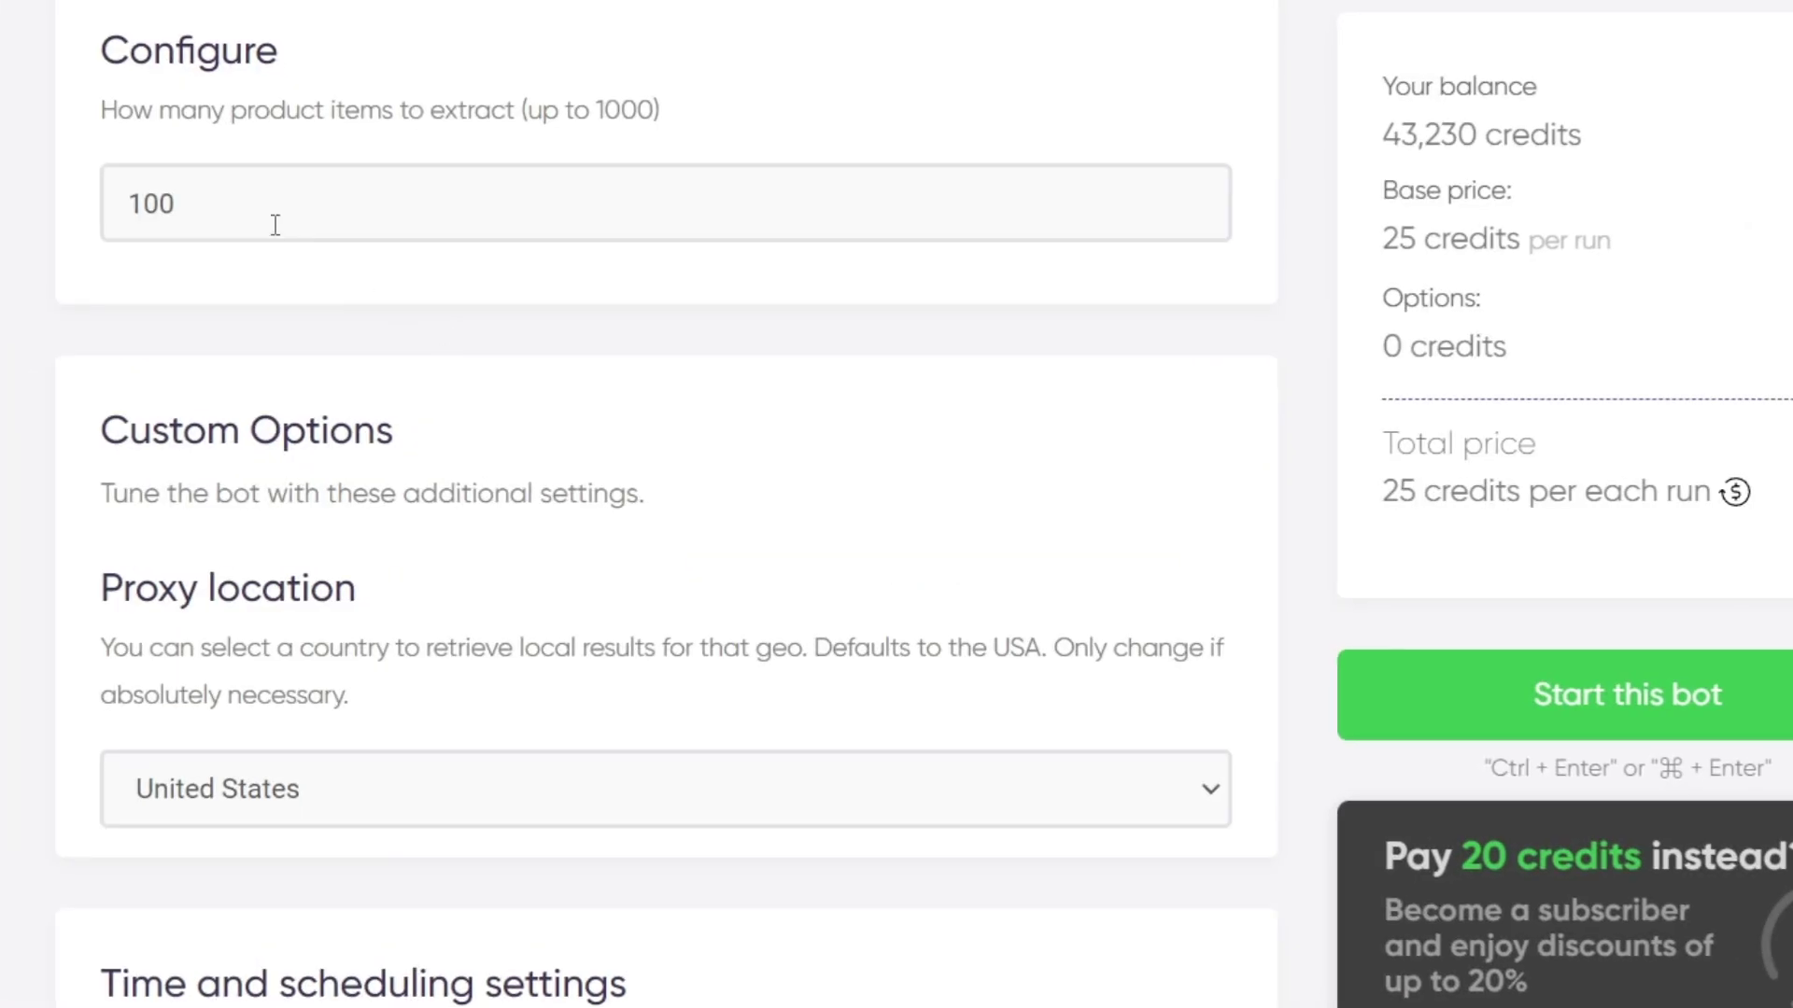
Set the number of product items to extract to 20.
left_click(262, 211)
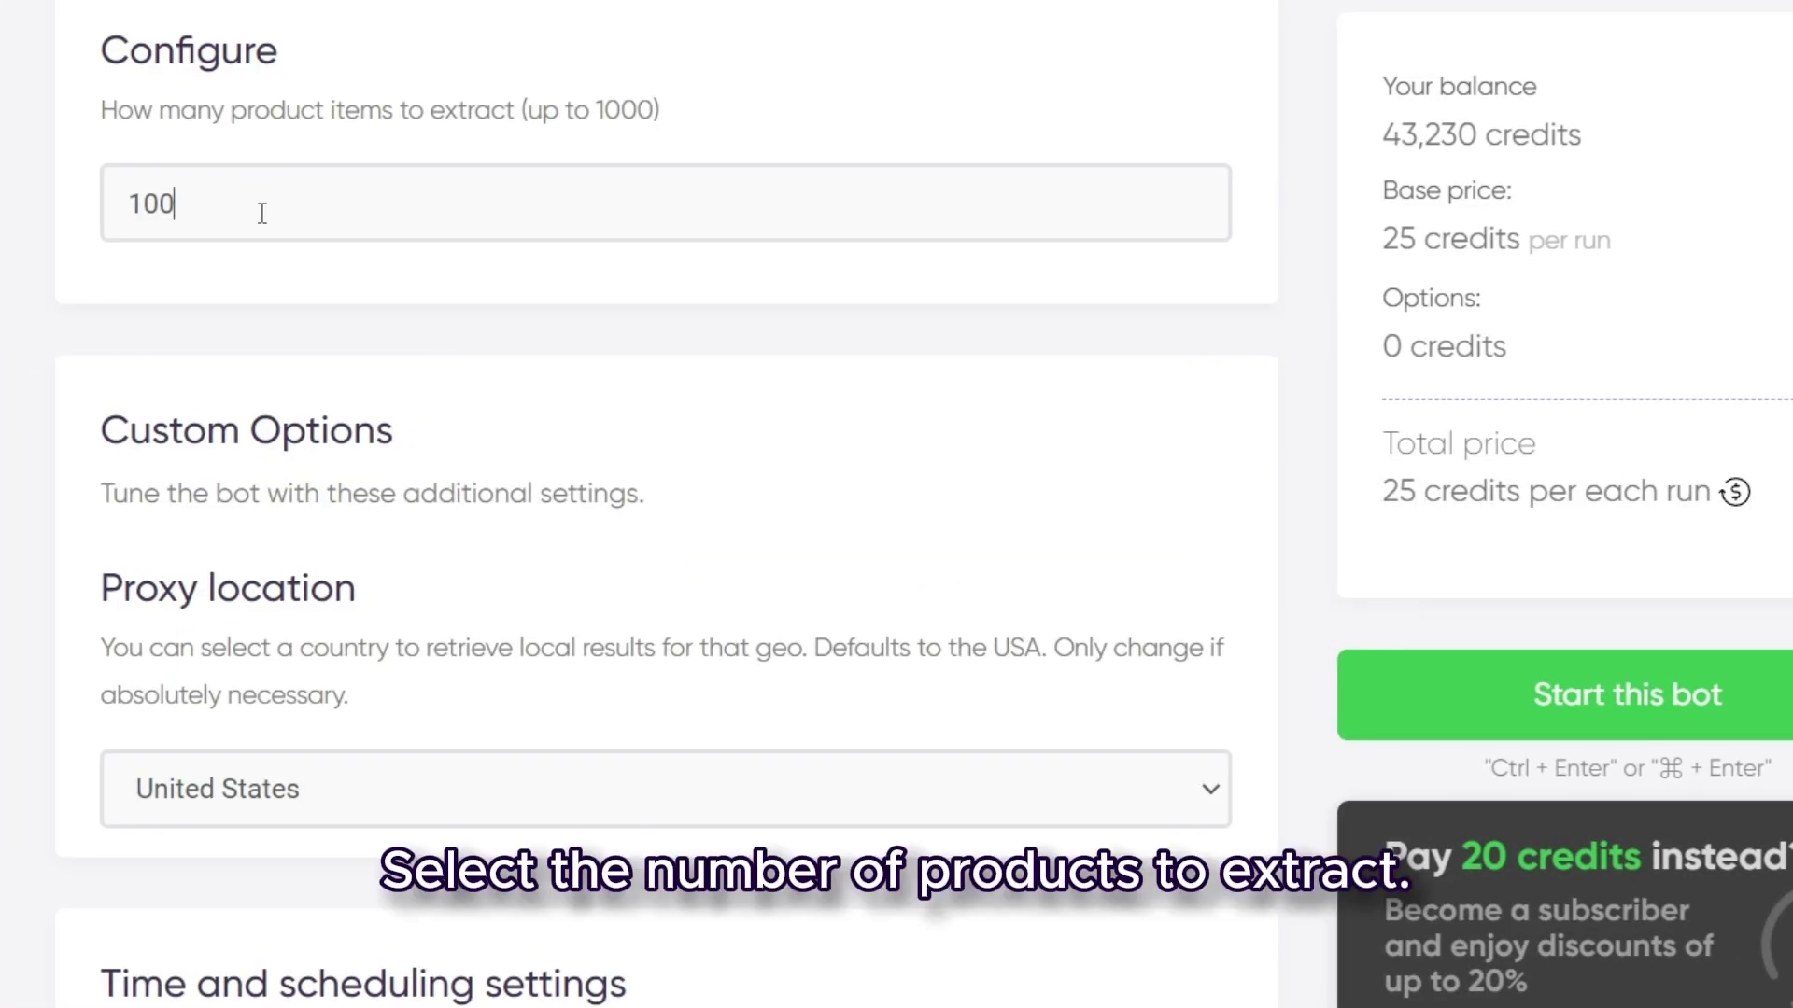
key("BackSpace")
key("BackSpace")
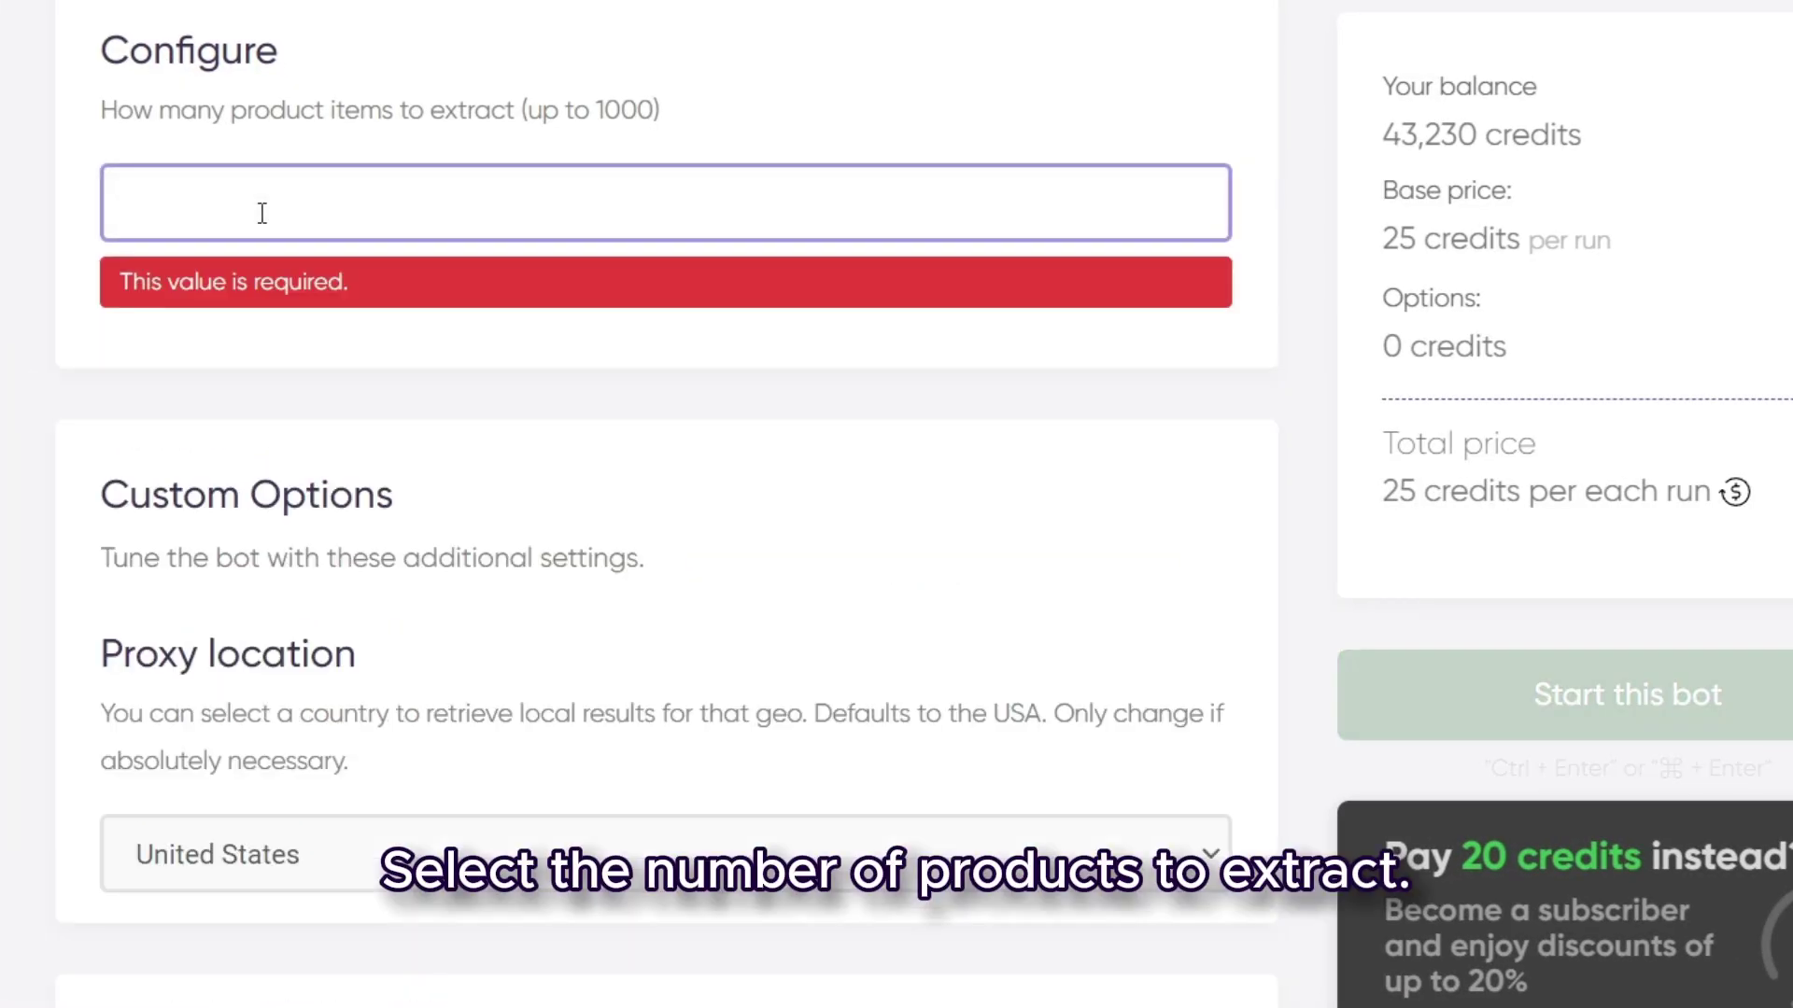
type("20")
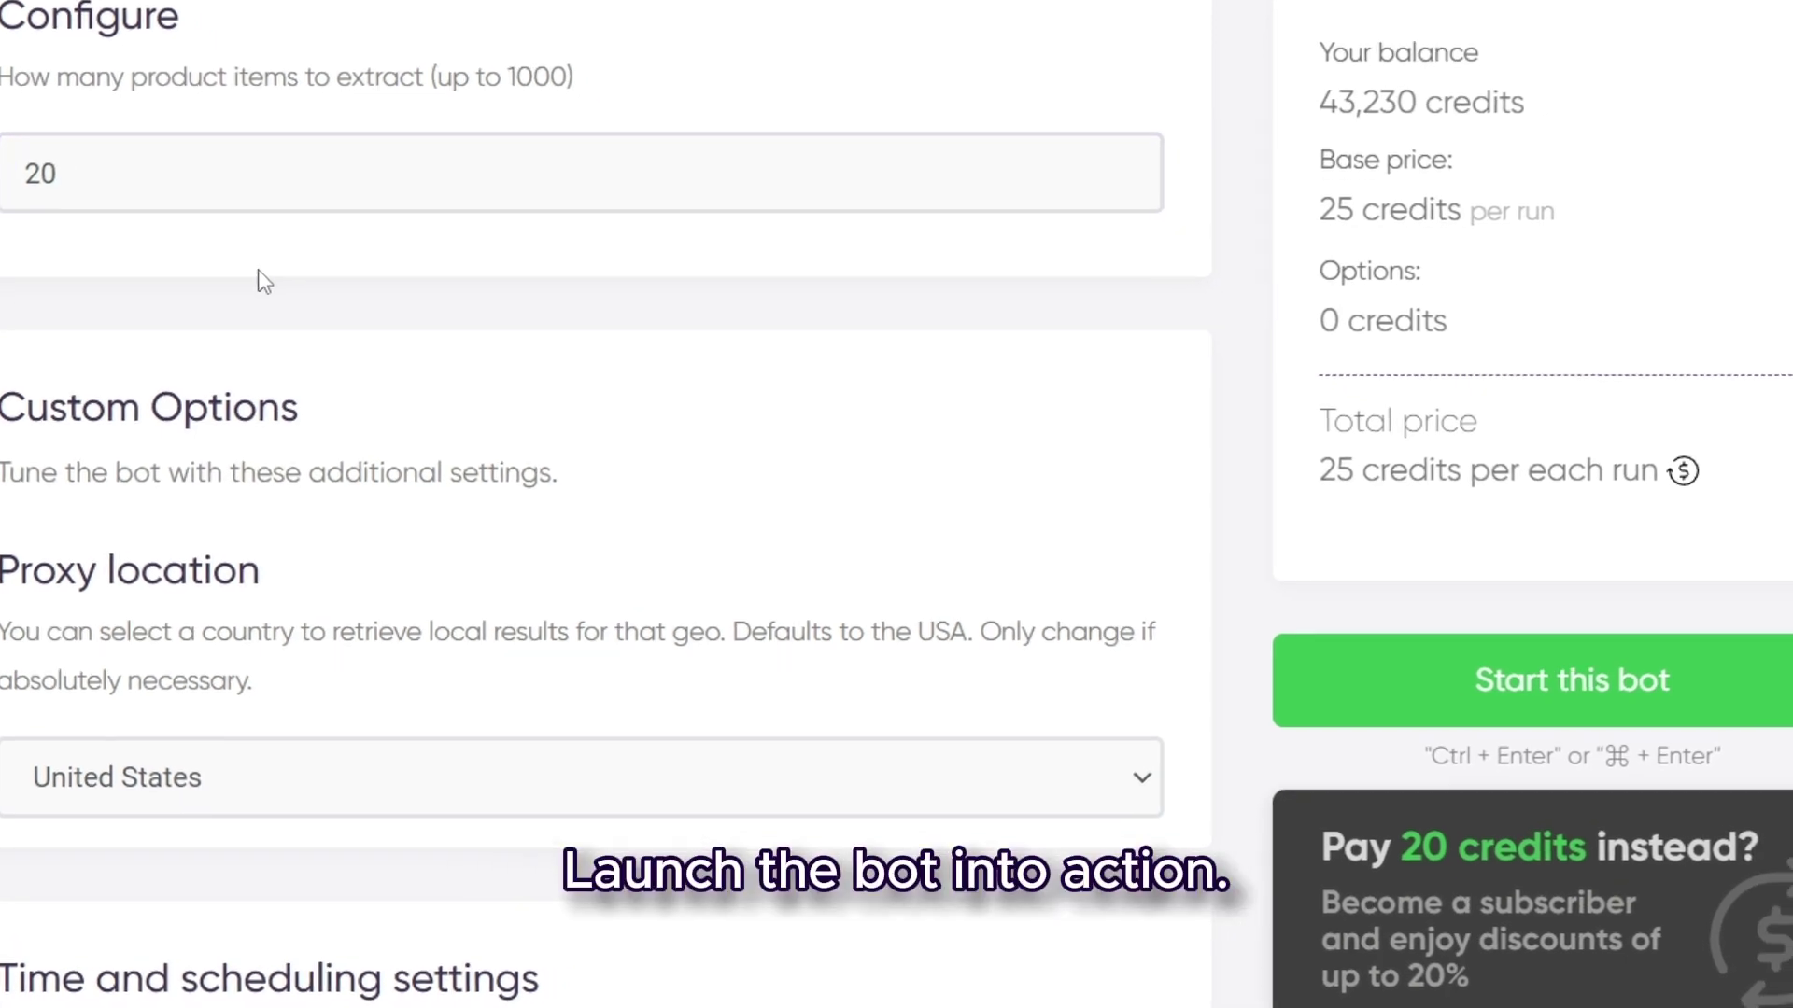
Start the list scraping bot and examine the further columns of the exported Kylie lip gloss collection table.
left_click(1195, 602)
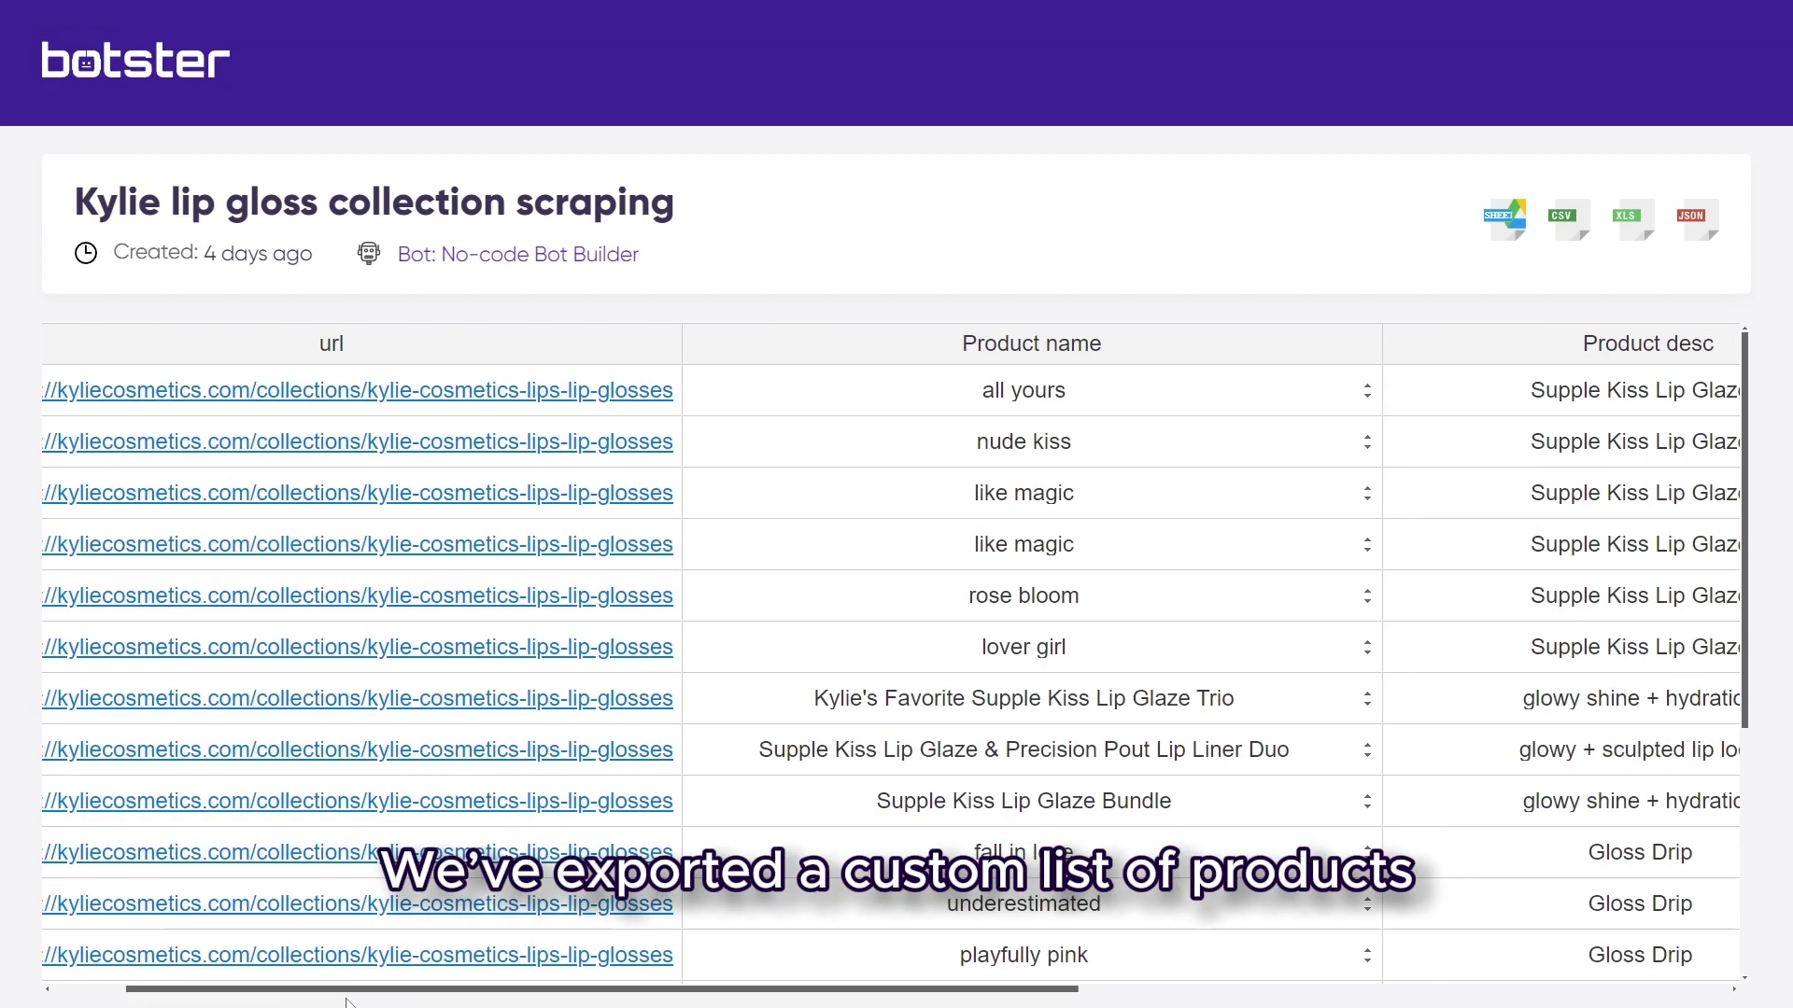
left_click_drag(346, 1004, 1006, 1001)
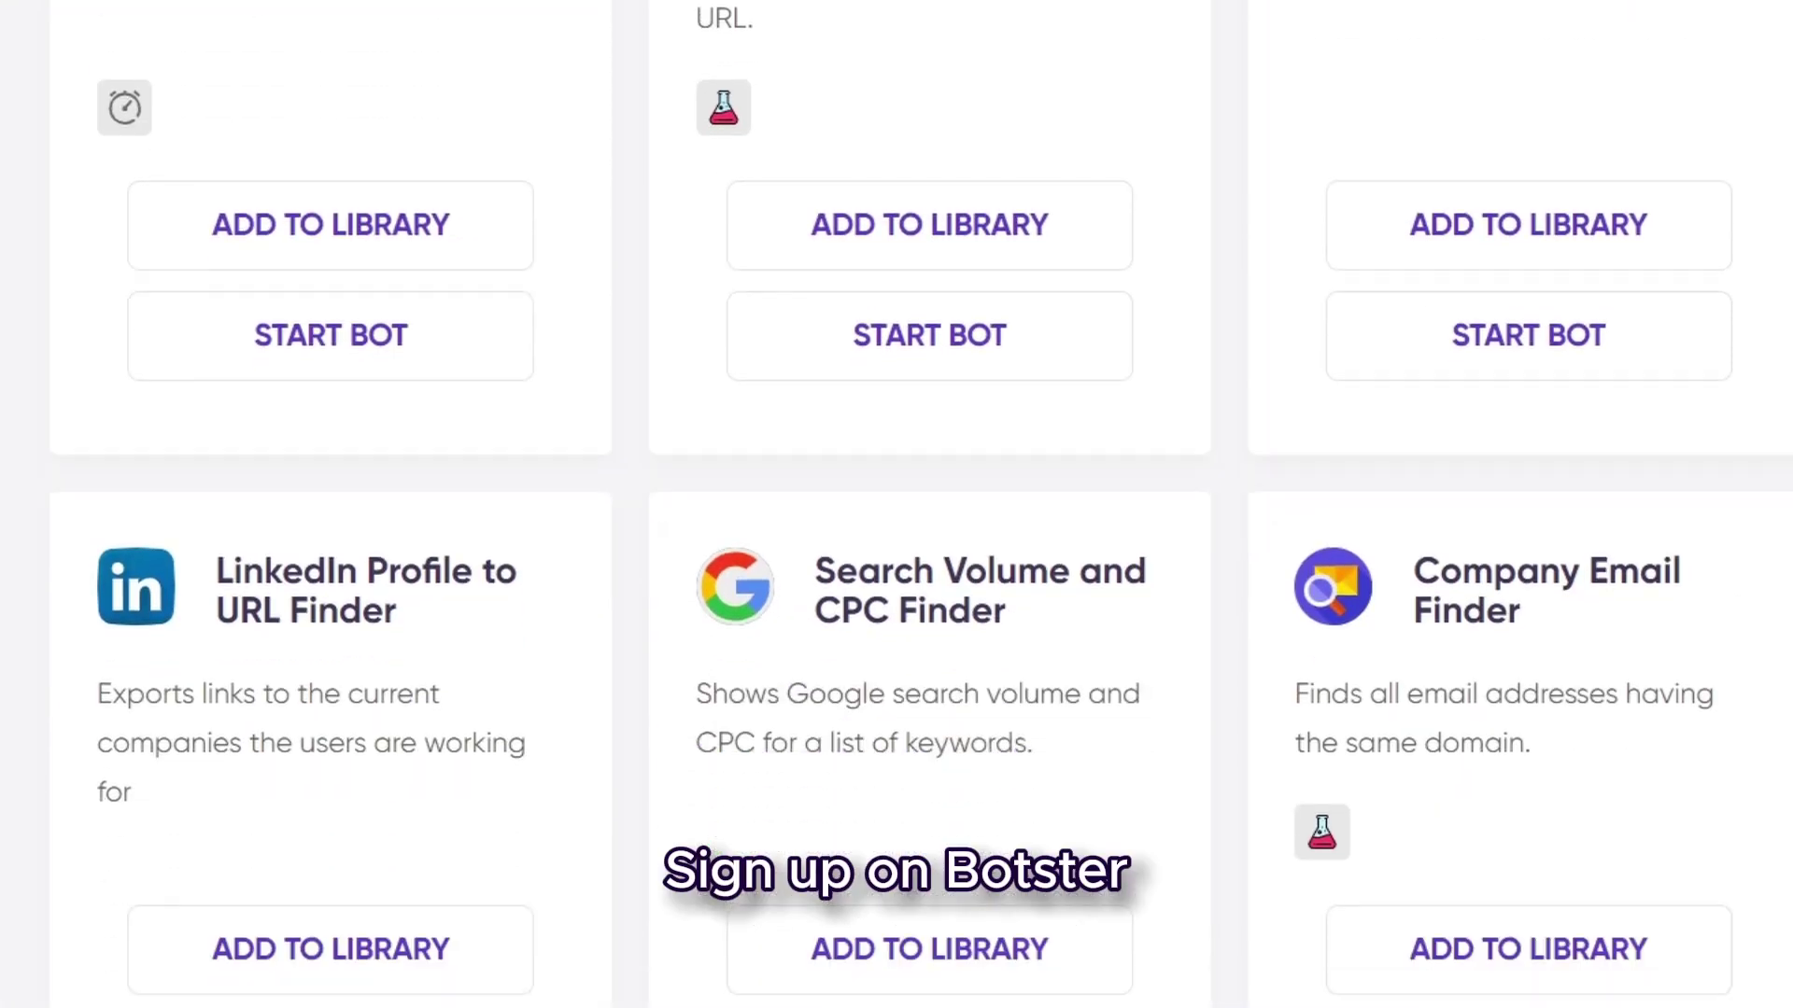
Look through the catalogue of available bots, from the LinkedIn Profile to URL Finder down to the Amazon Product Price Tracker.
scroll(896, 505, "down", 5)
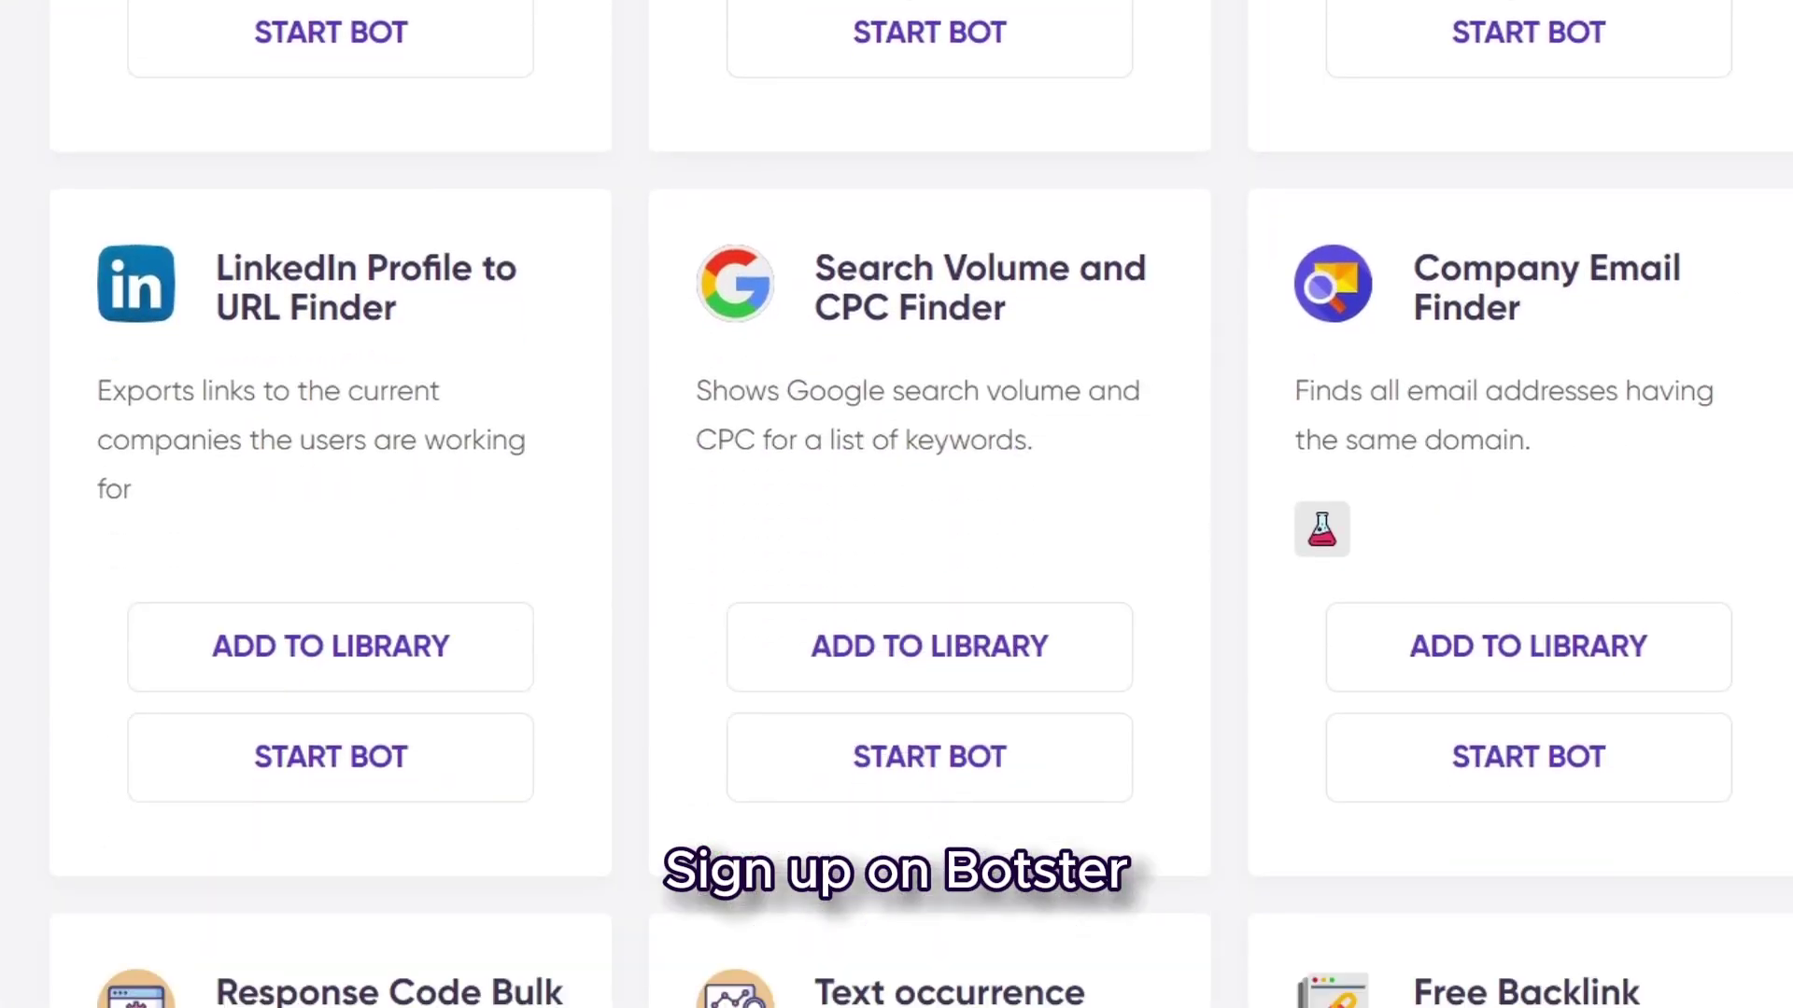
scroll(897, 504, "down", 9)
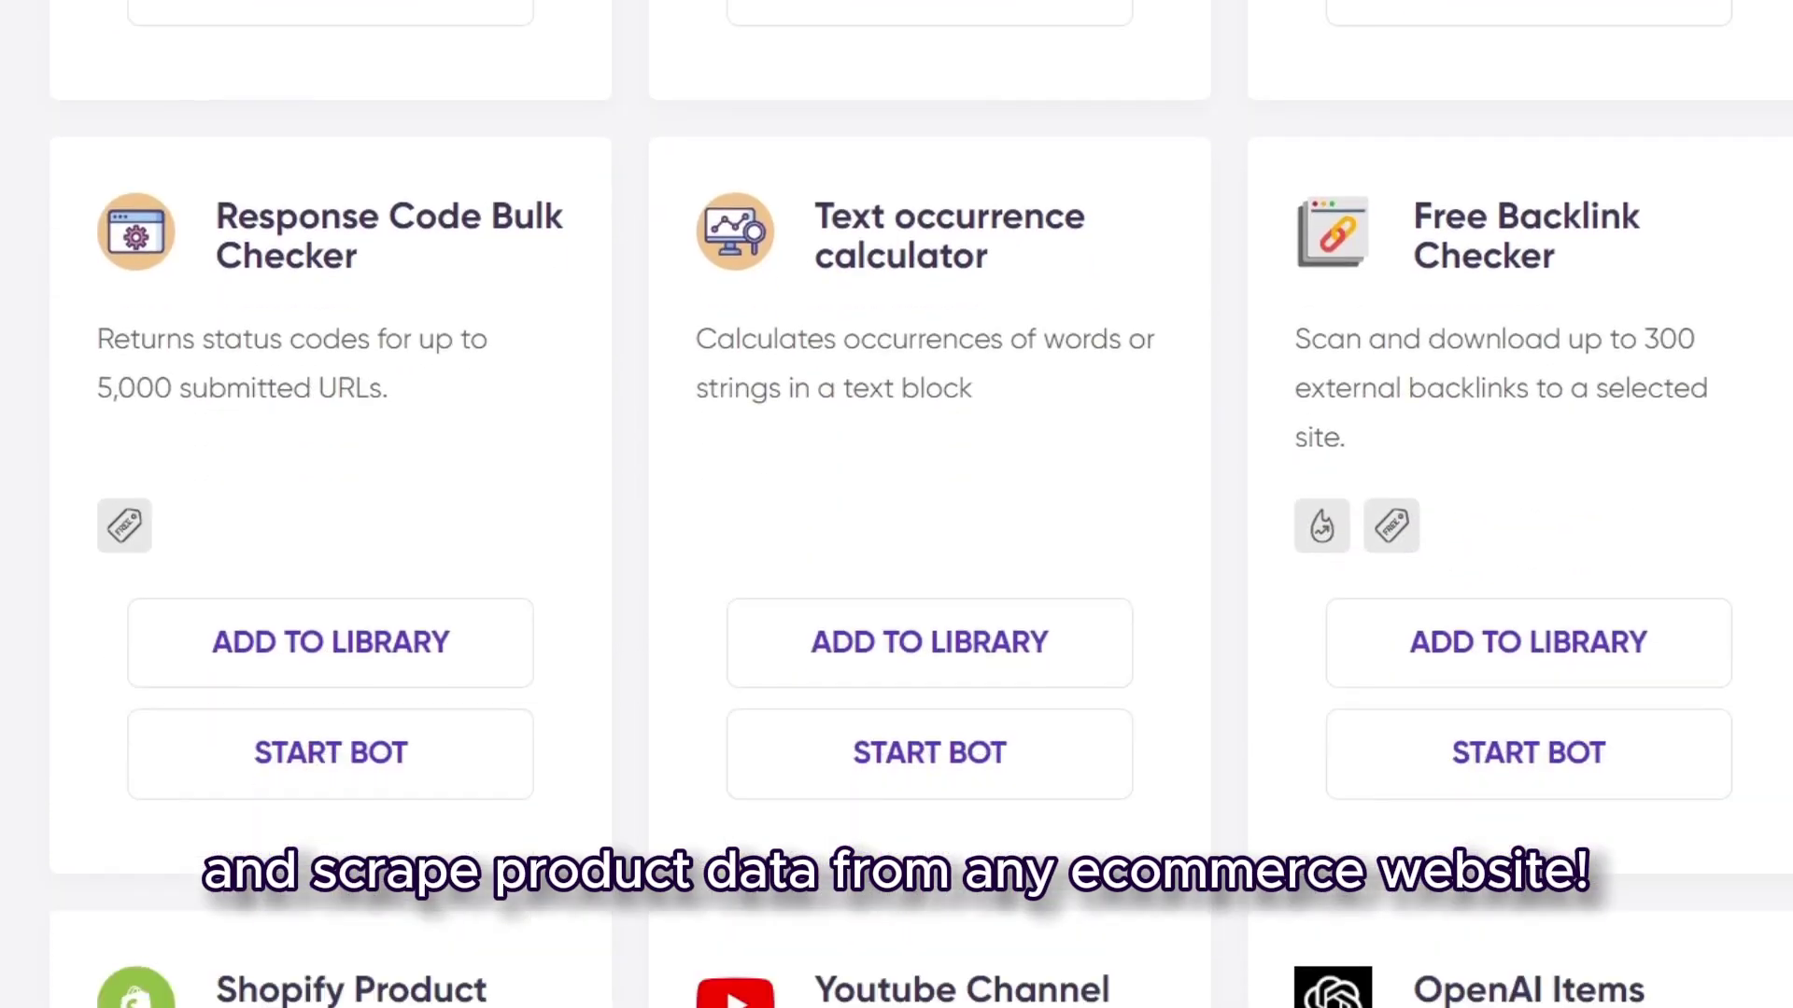
scroll(896, 504, "down", 8)
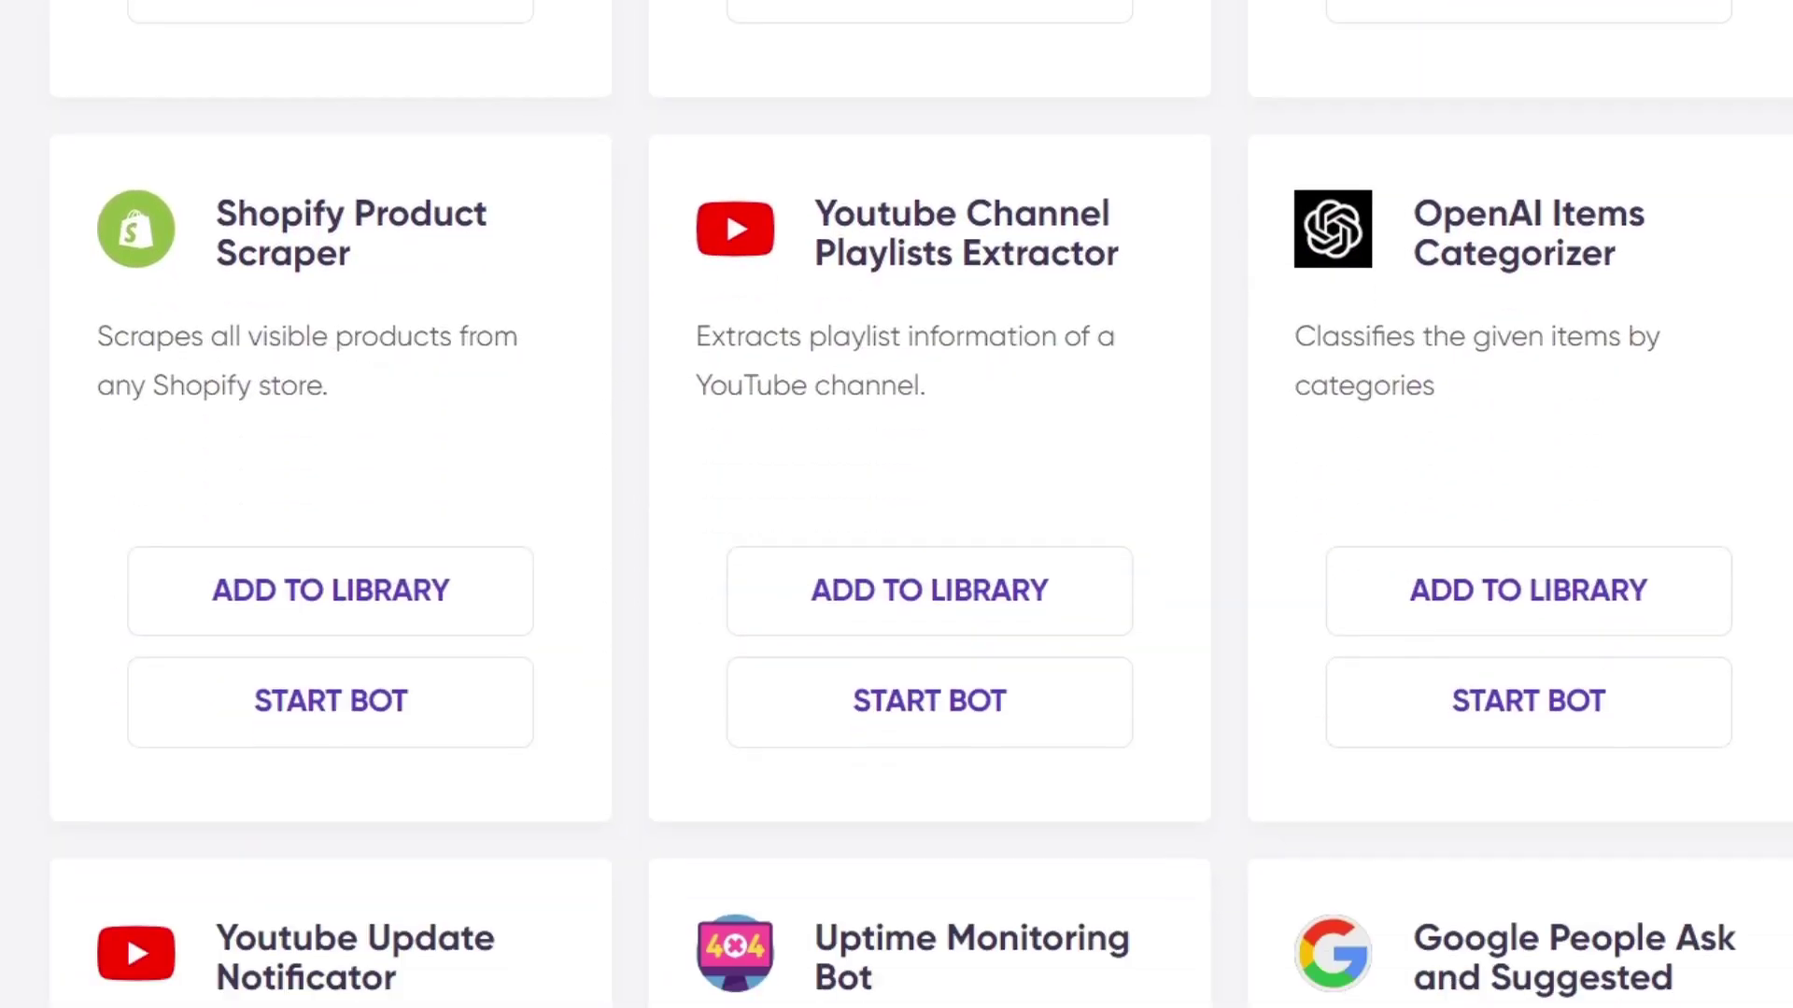
scroll(897, 504, "down", 11)
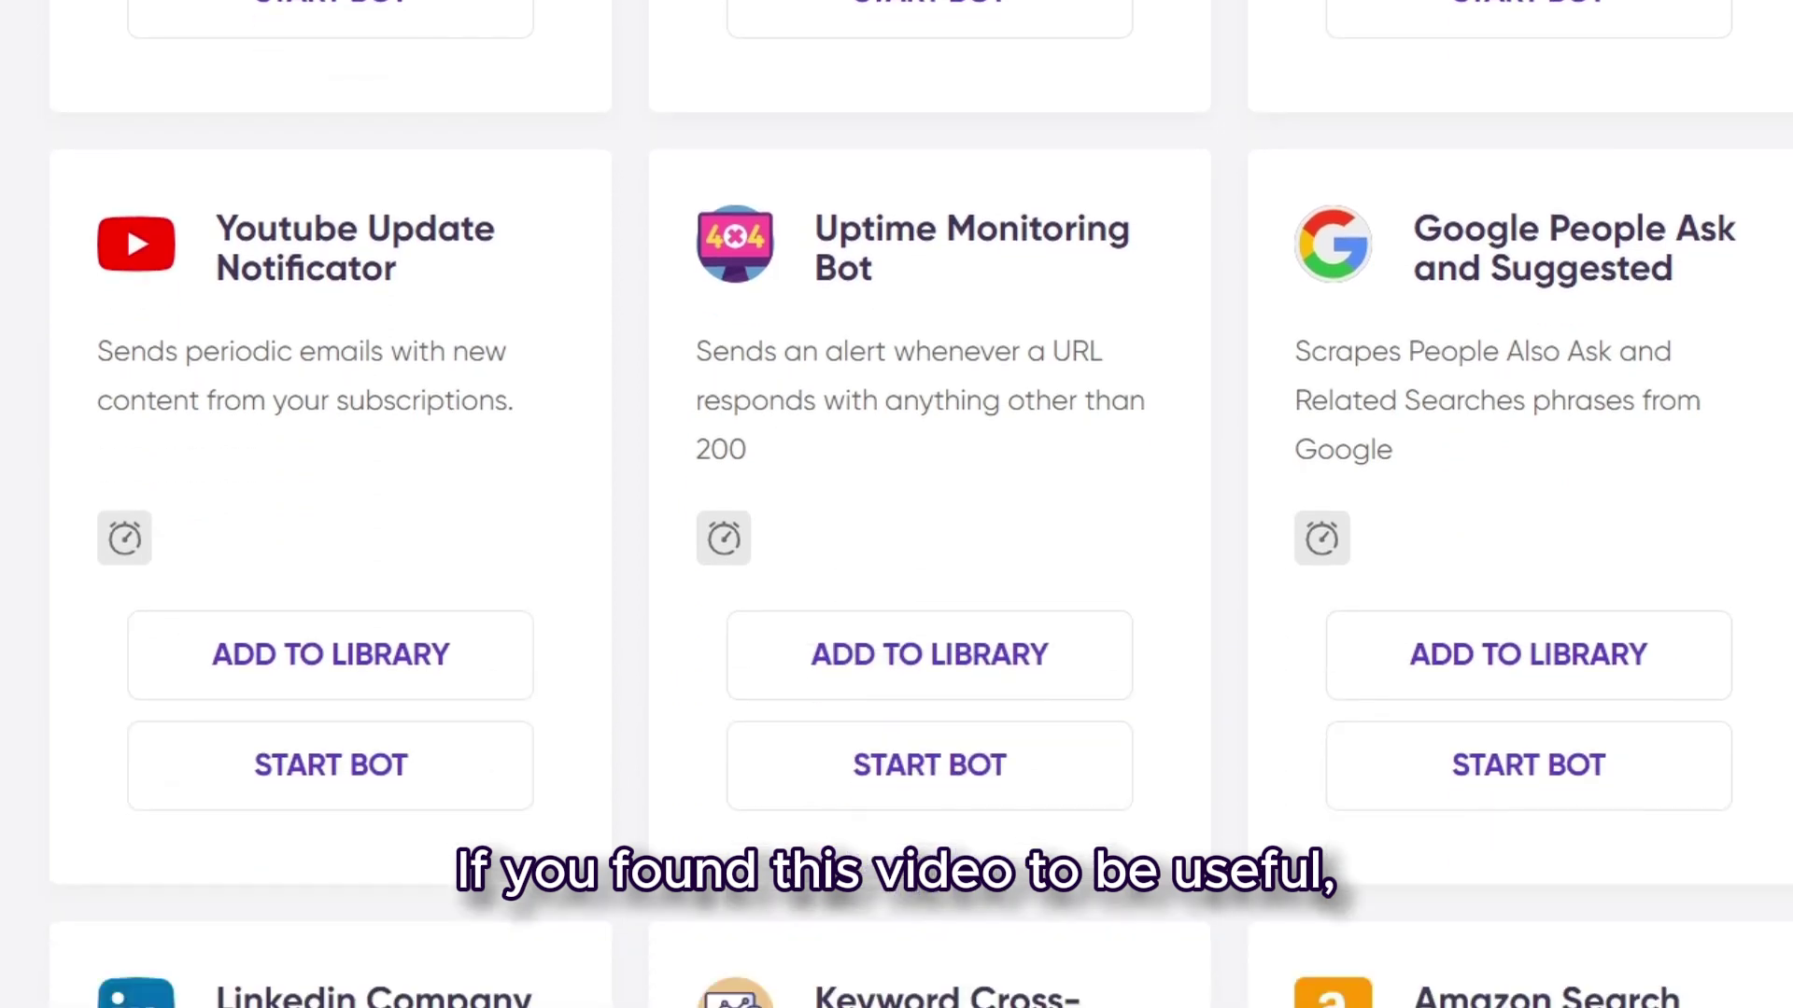
scroll(896, 504, "down", 12)
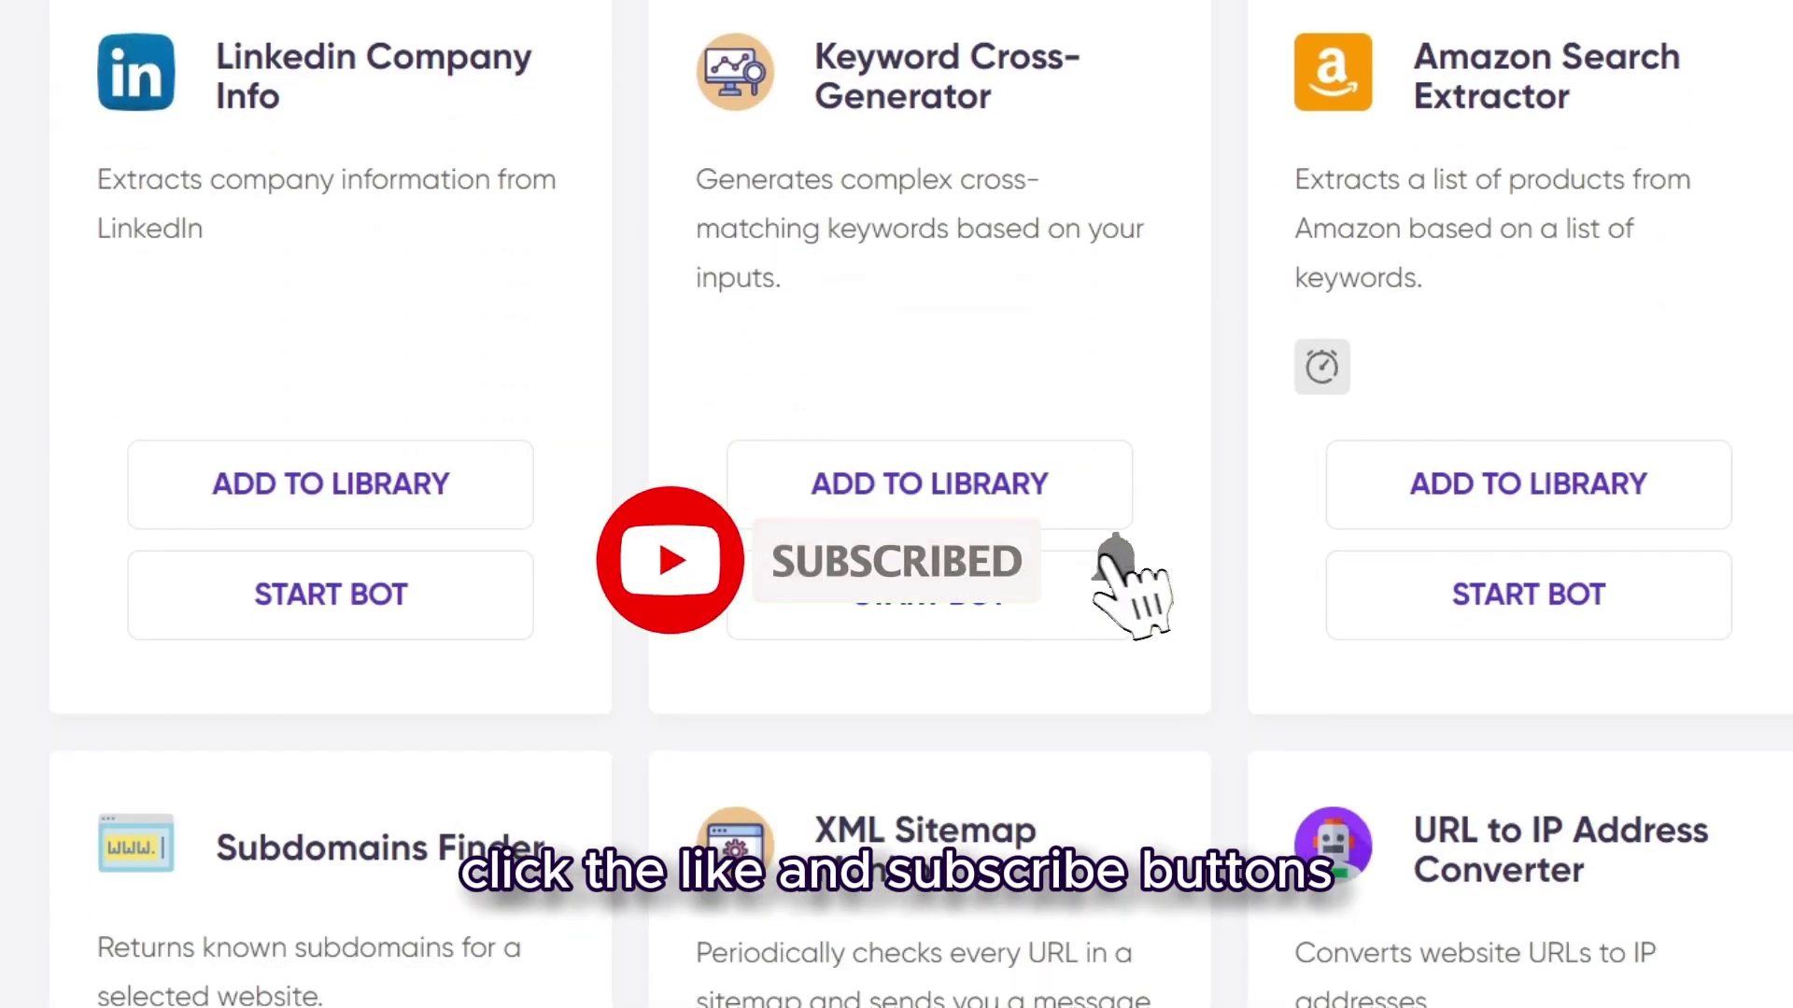
scroll(896, 504, "down", 15)
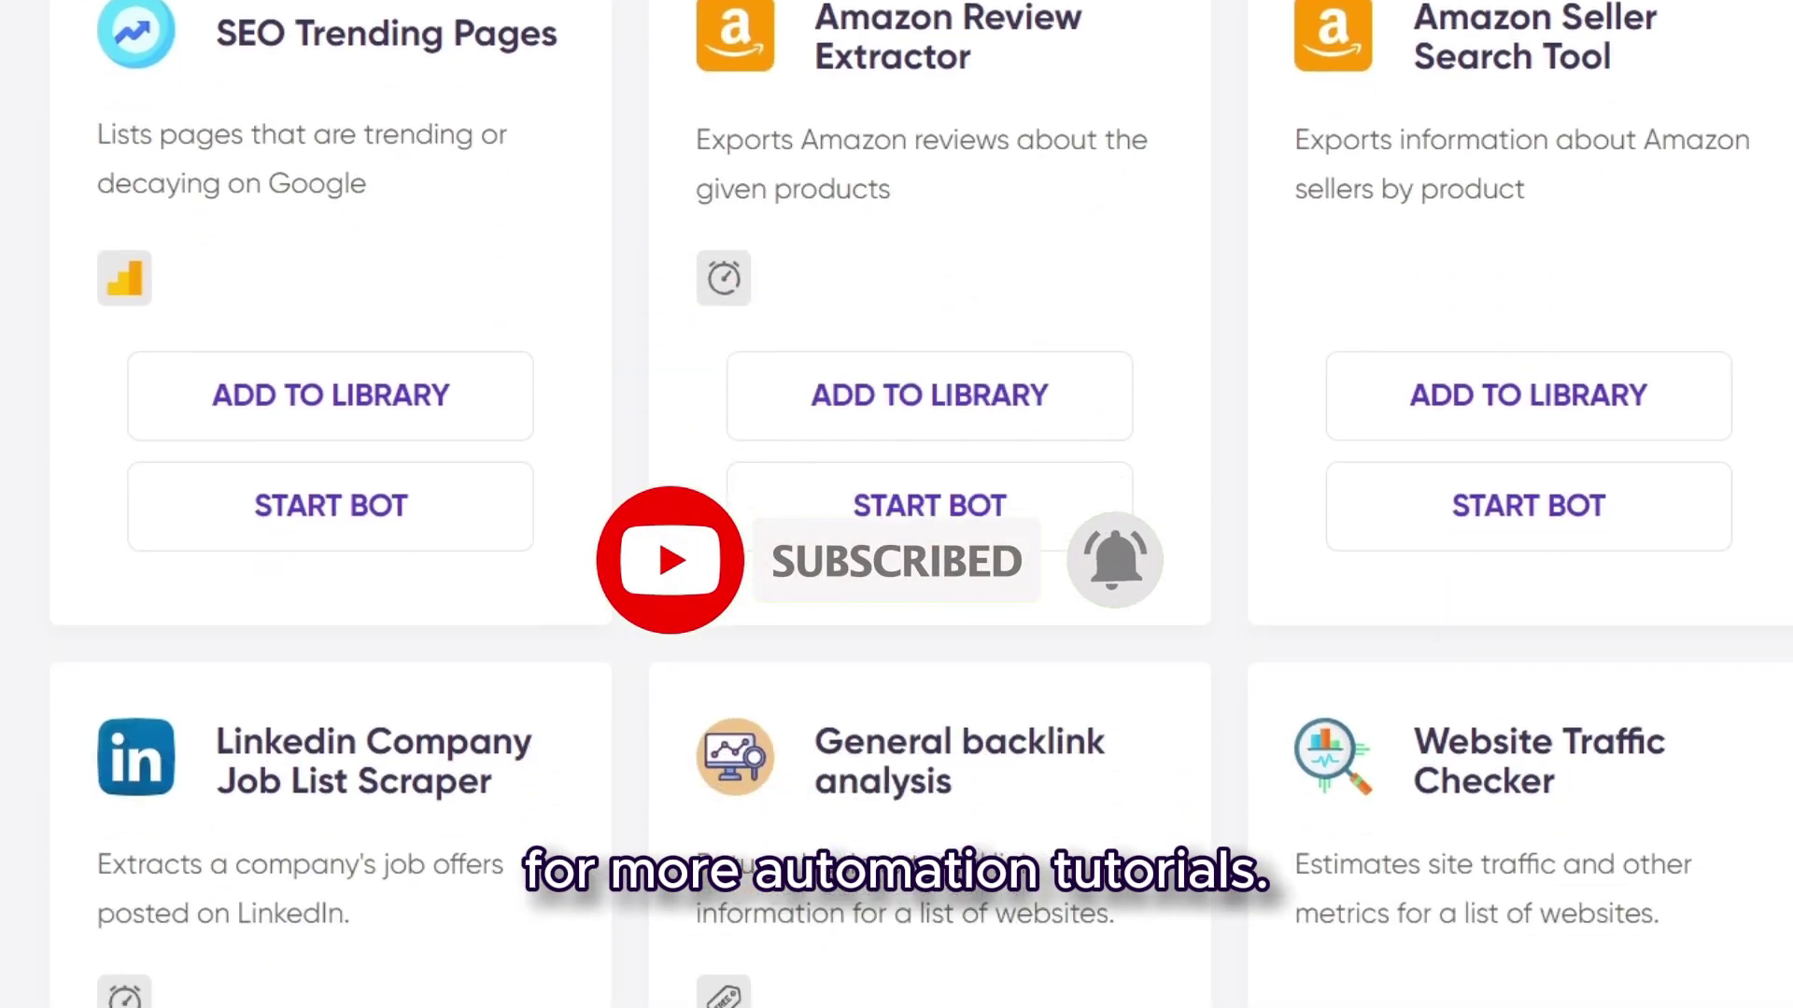
scroll(896, 504, "down", 7)
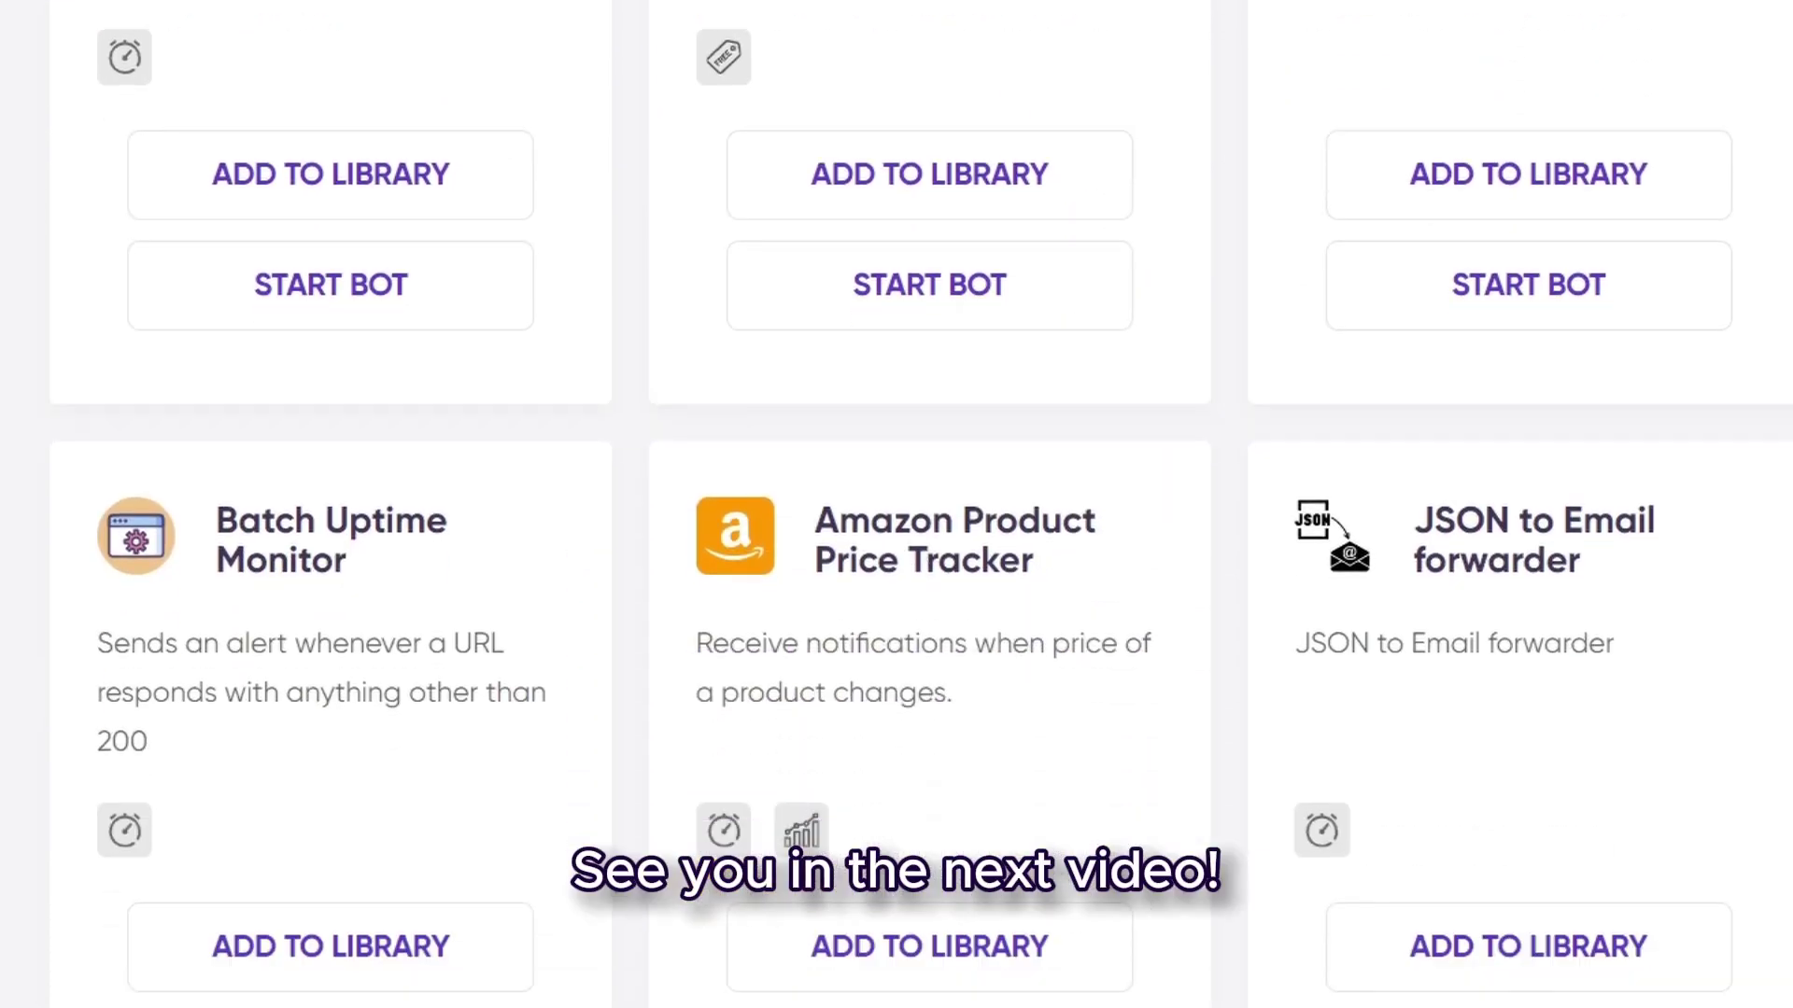